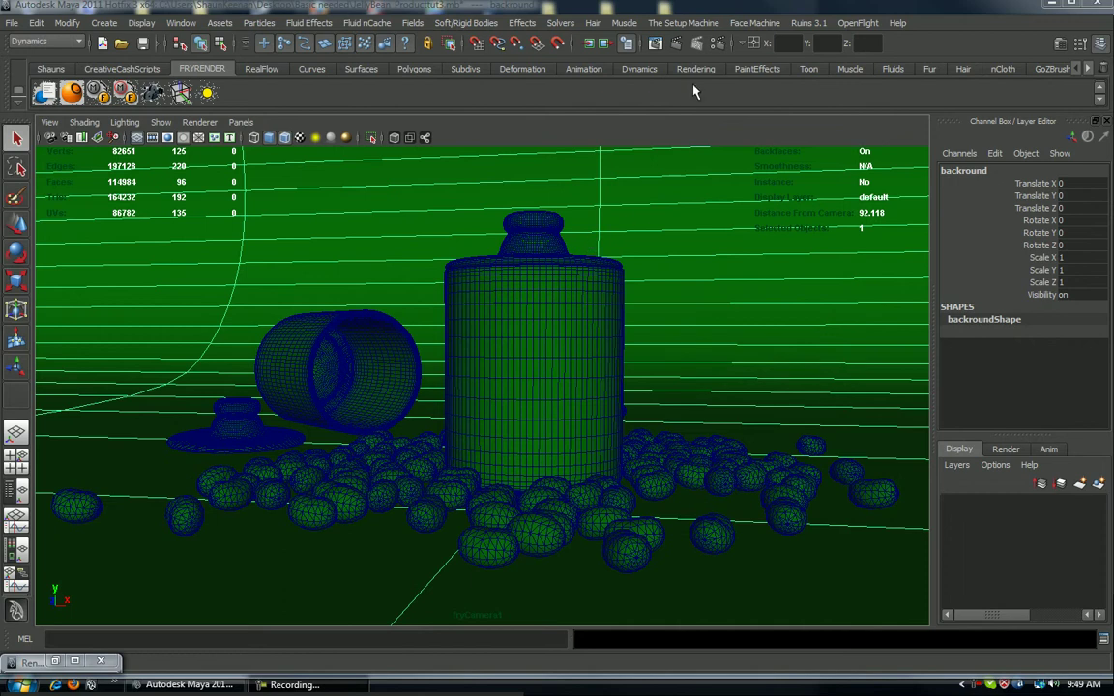
- Open the FRYRENDER environment properties from the render settings, review them, and accept them as they are
{"action": "left_click", "coordinate": [722, 44]}
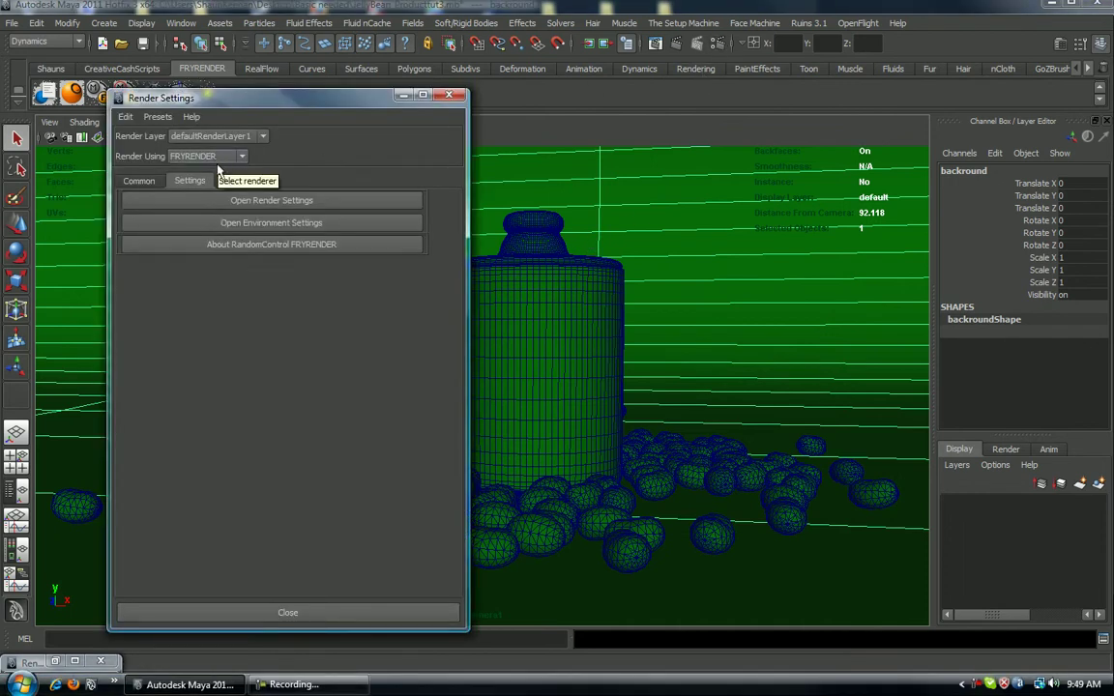
{"action": "left_click", "coordinate": [256, 225]}
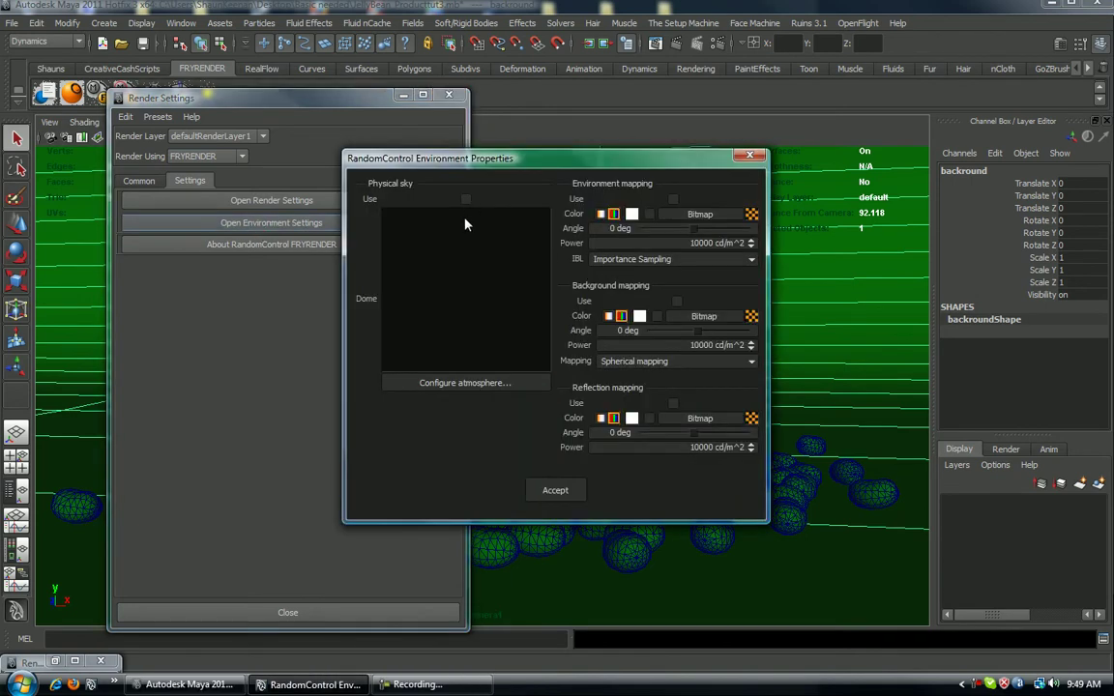
{"action": "left_click", "coordinate": [559, 492]}
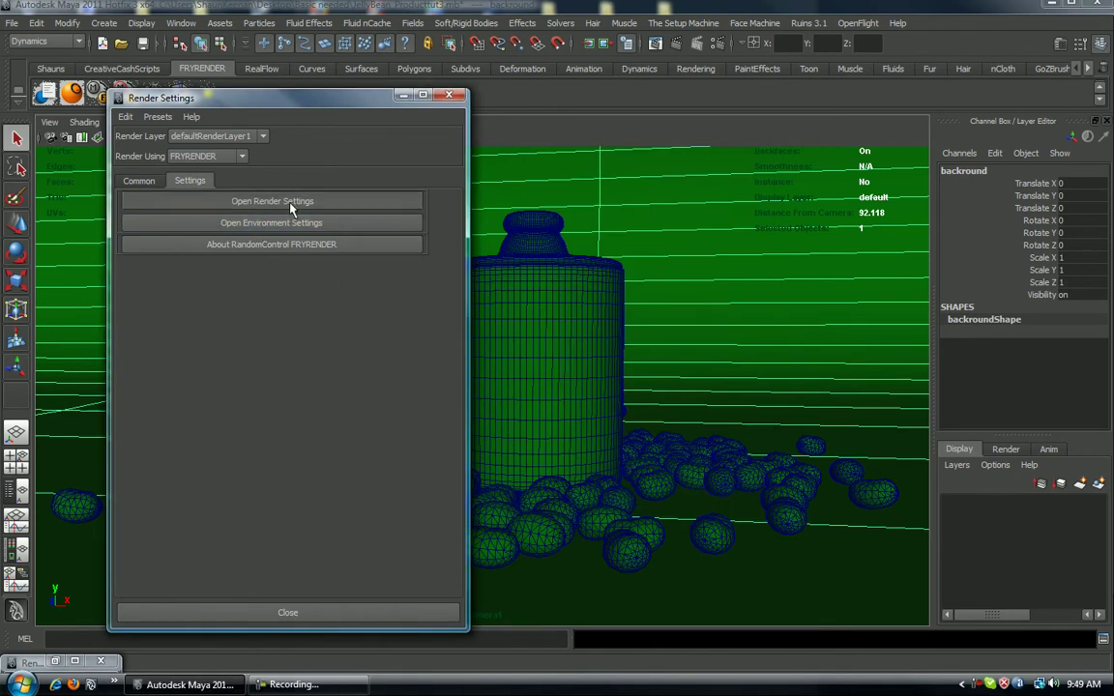
- Set the FRYRENDER output width to 1600 with the aspect ratio locked, accept it, and close the render settings
{"action": "left_click", "coordinate": [290, 203]}
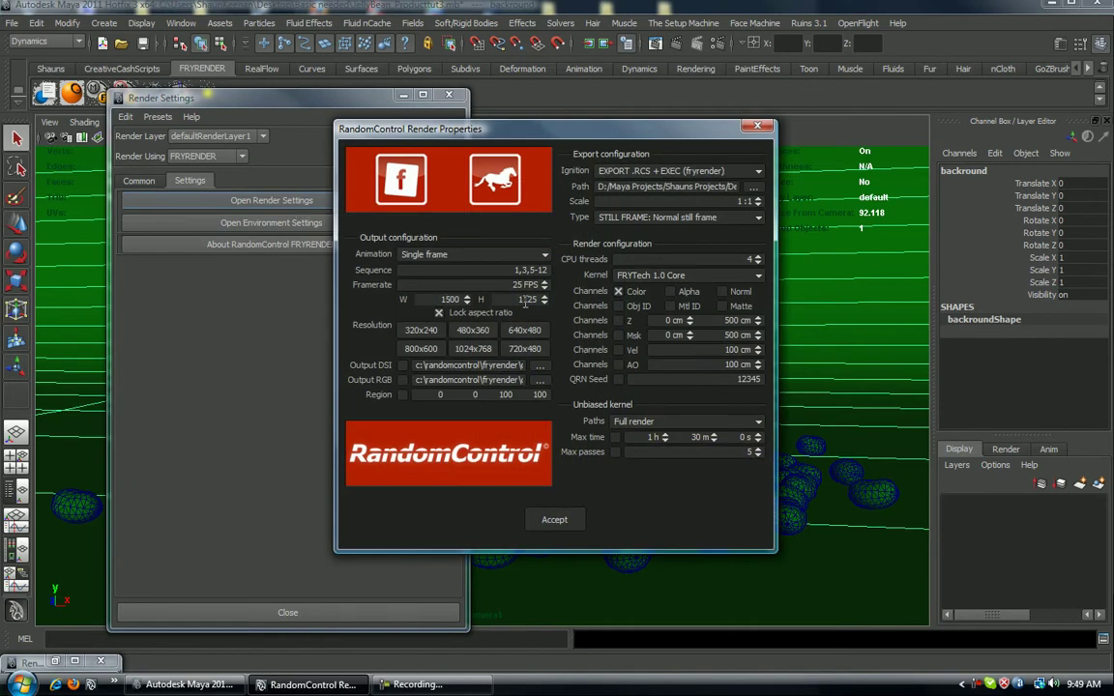
{"action": "double_click", "coordinate": [450, 299]}
{"action": "type", "text": "15"}
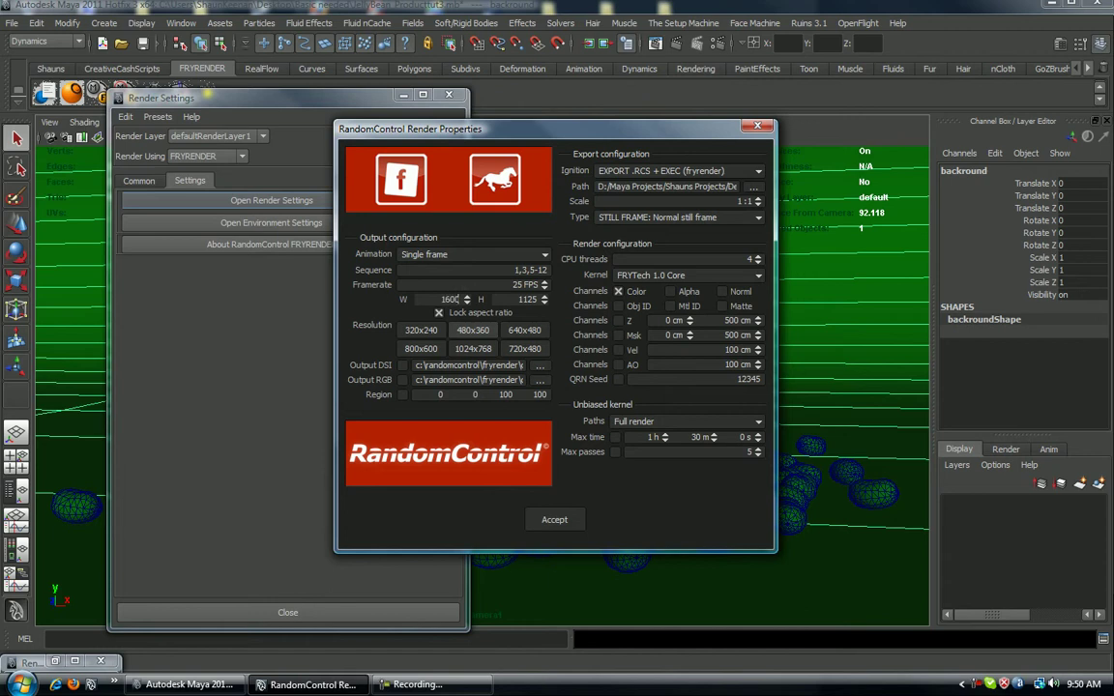
{"action": "key", "text": "Return"}
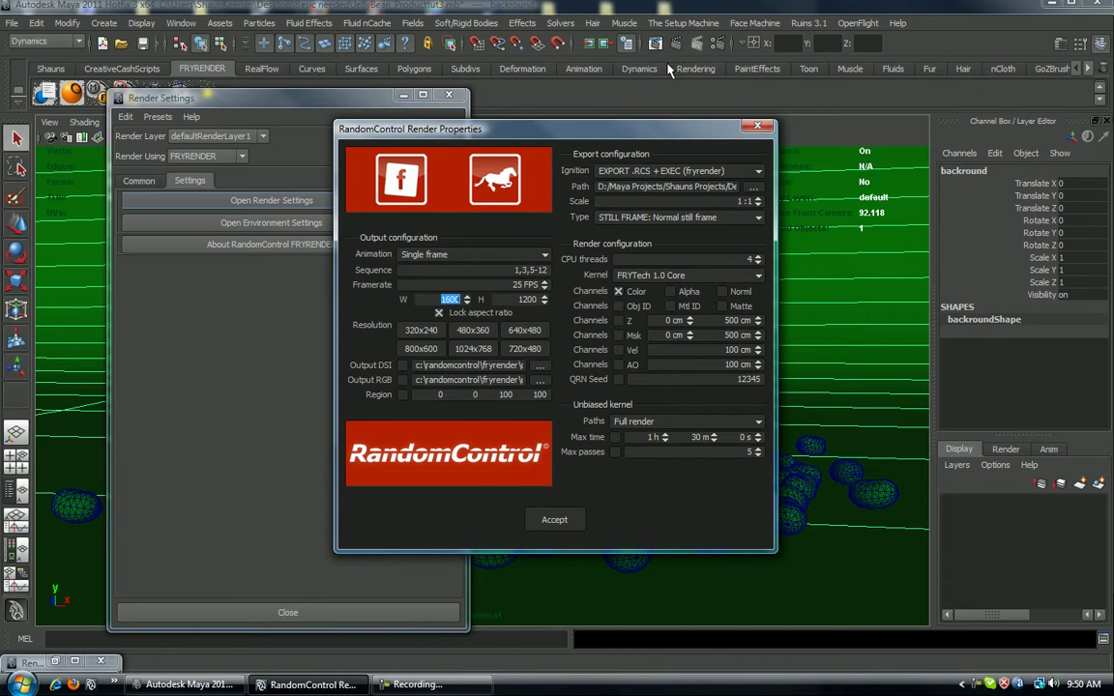
{"action": "left_click", "coordinate": [553, 522]}
{"action": "left_click", "coordinate": [290, 615]}
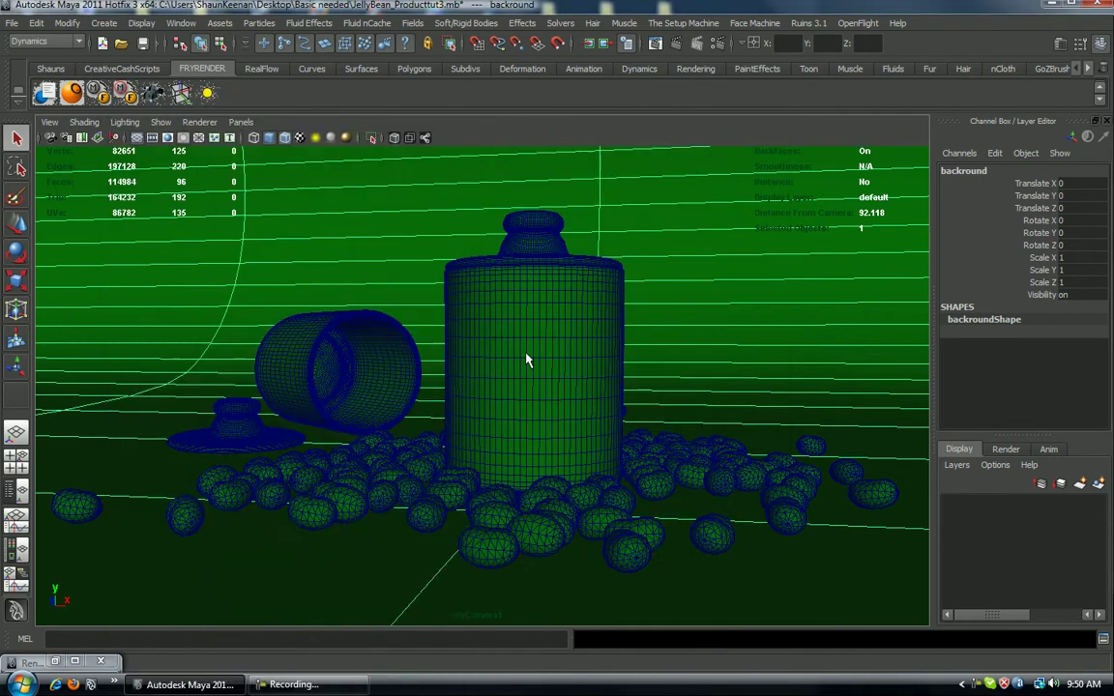
- Render the jelly bean jar scene with FRYRENDER and reposition the image in the render preview
{"action": "left_click", "coordinate": [592, 42]}
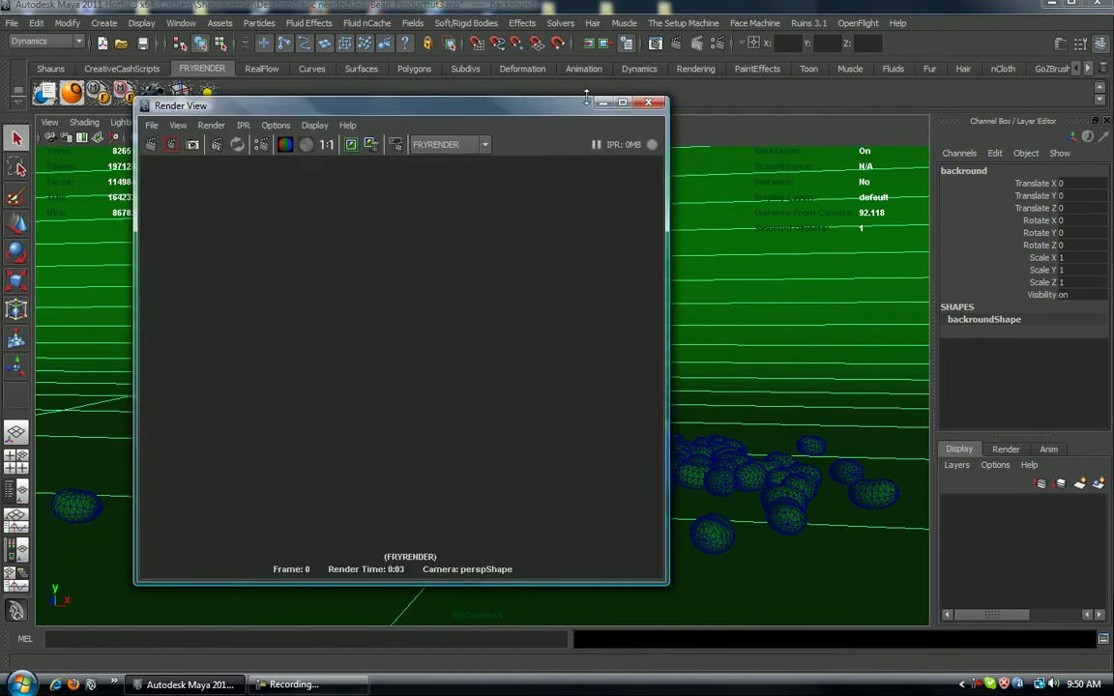
{"action": "left_click", "coordinate": [151, 145]}
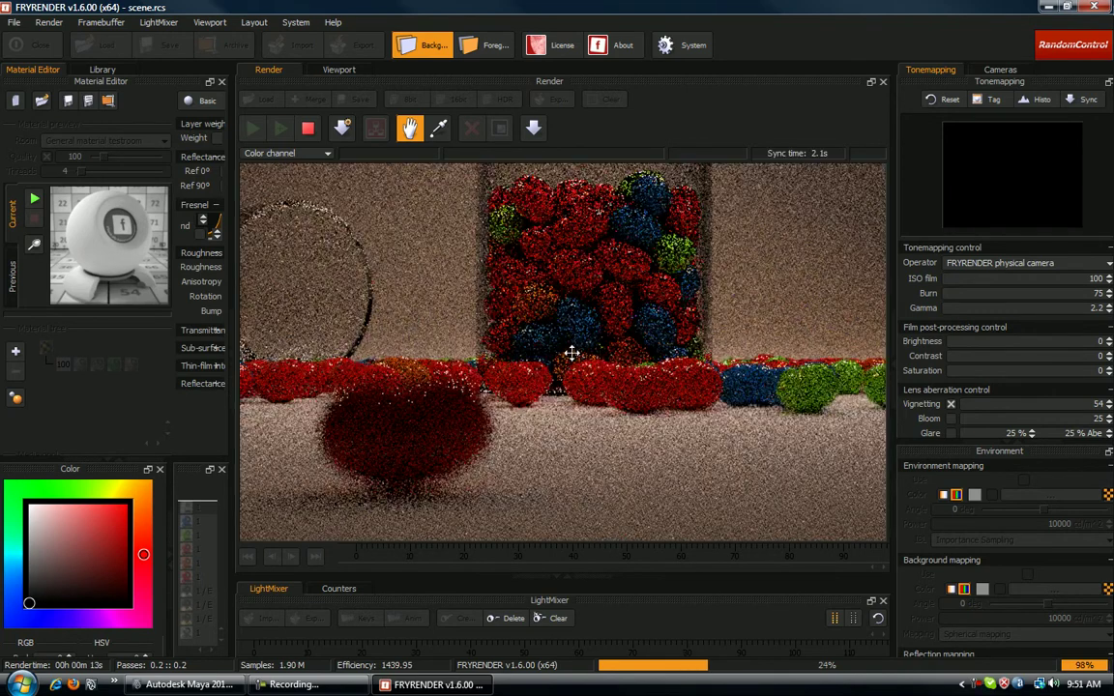
{"action": "left_click_drag", "start_coordinate": [514, 339], "coordinate": [552, 362]}
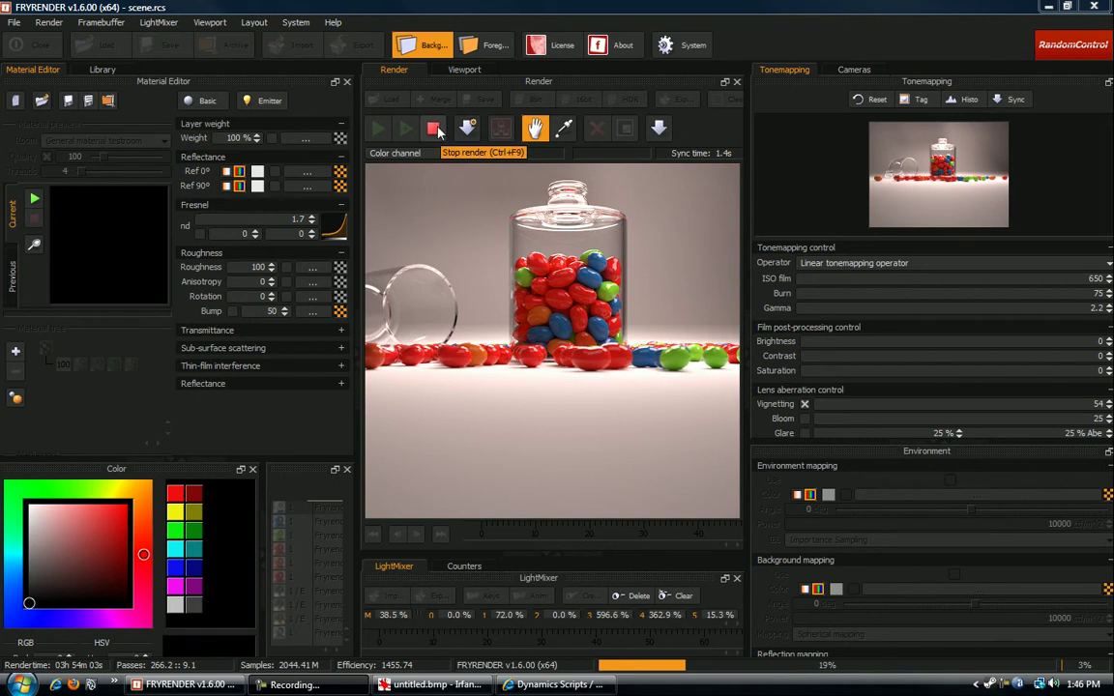
- Stop the render and resize the panes to shrink the material editor and widen the tonemapping area
{"action": "left_click", "coordinate": [436, 131]}
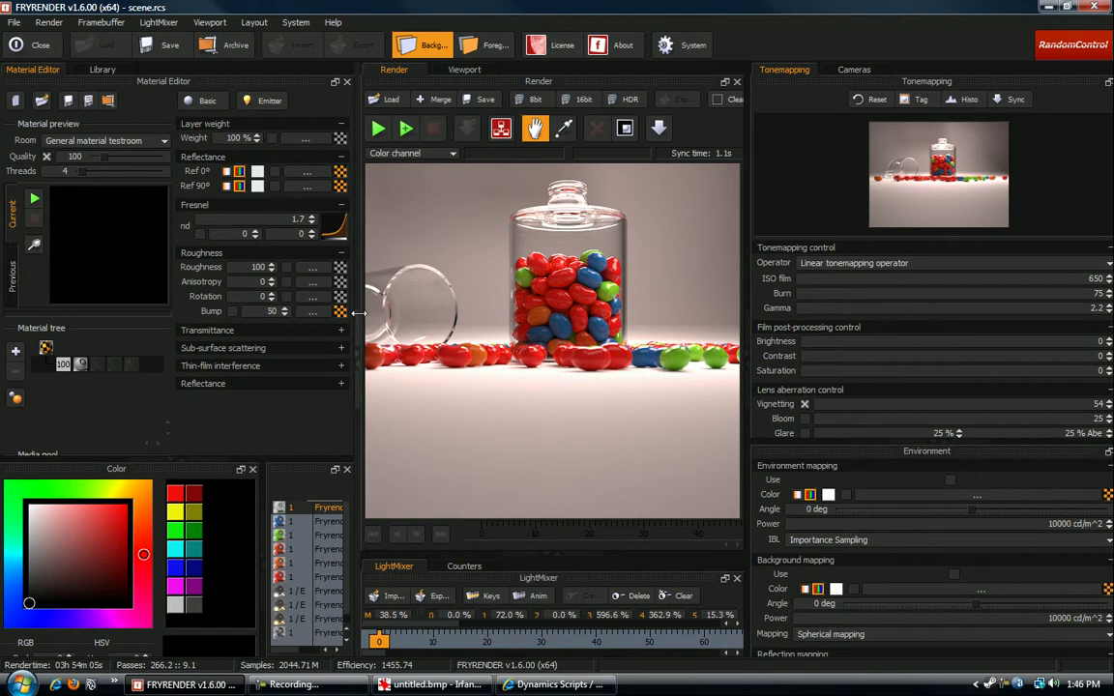
{"action": "left_click_drag", "start_coordinate": [358, 312], "coordinate": [36, 359]}
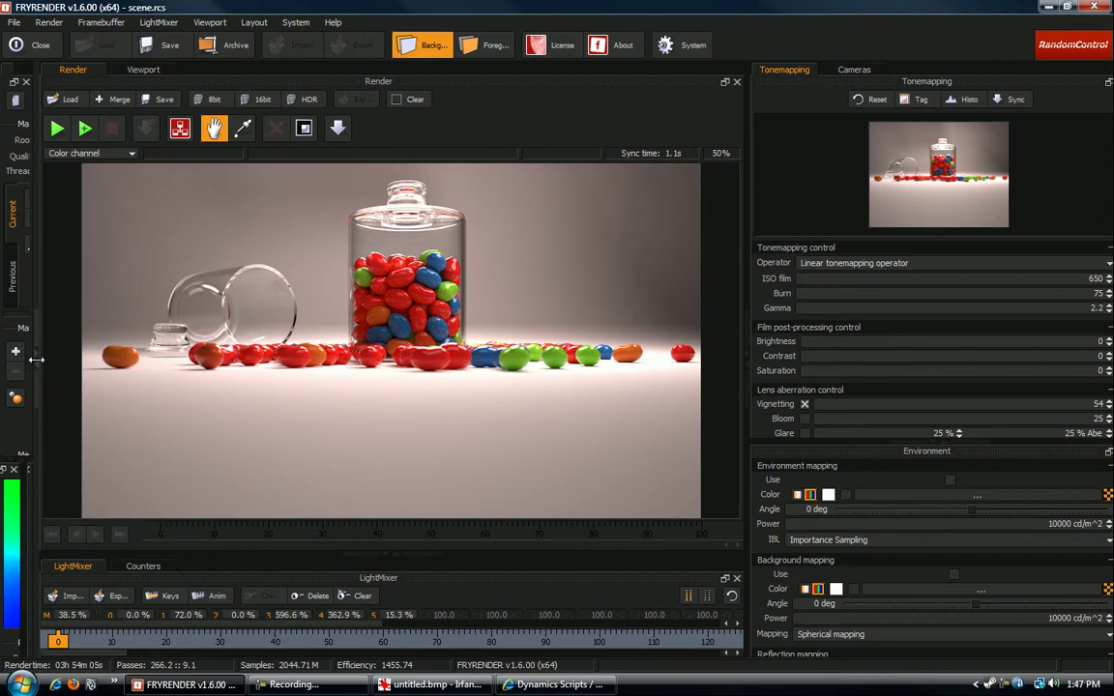
{"action": "left_click_drag", "start_coordinate": [741, 226], "coordinate": [617, 227]}
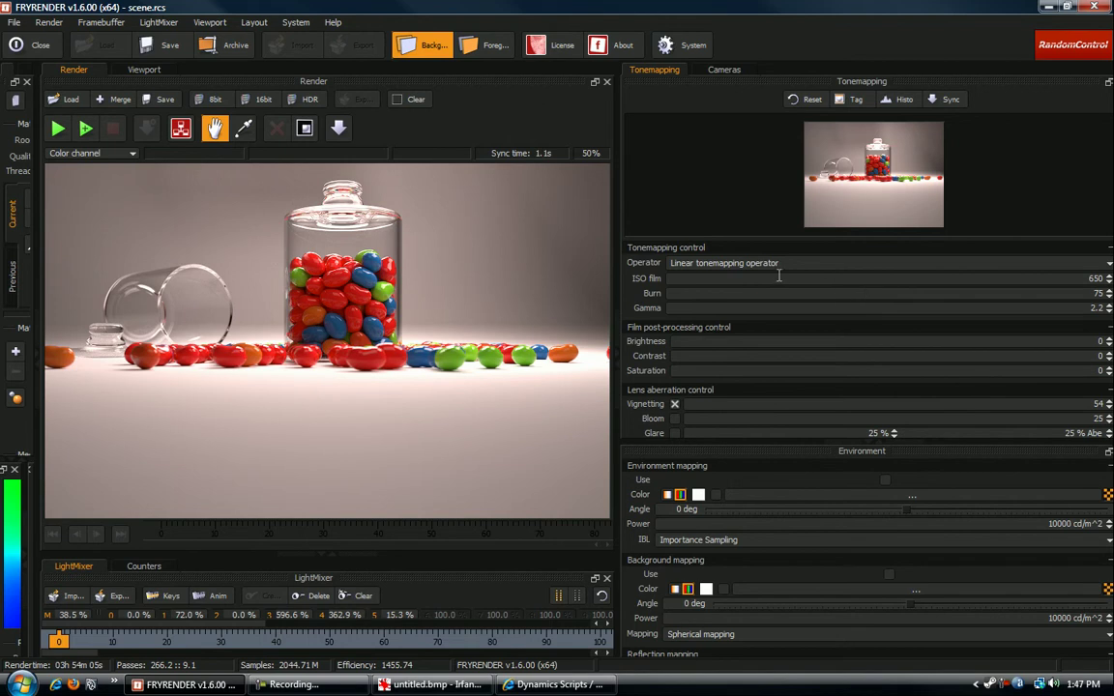
- Try an ISO film value of 100, return it to 650, and keep the Linear tonemapping operator
{"action": "double_click", "coordinate": [1060, 279]}
{"action": "key", "text": "BackSpace"}
{"action": "type", "text": "100"}
{"action": "key", "text": "Return"}
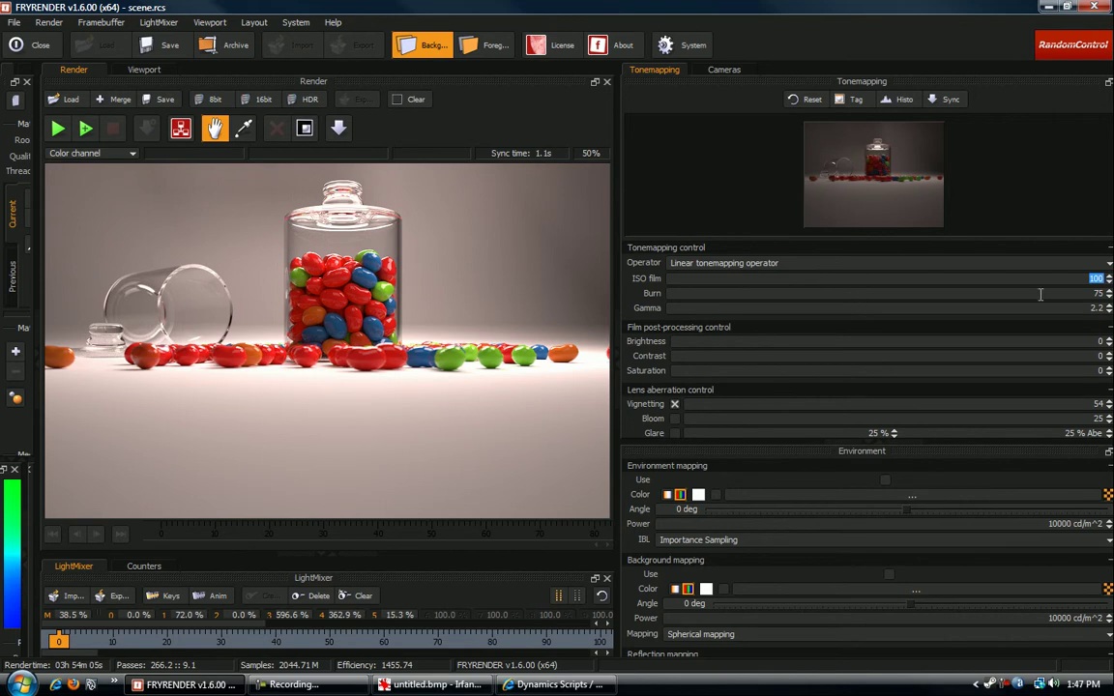
{"action": "type", "text": "650"}
{"action": "key", "text": "Return"}
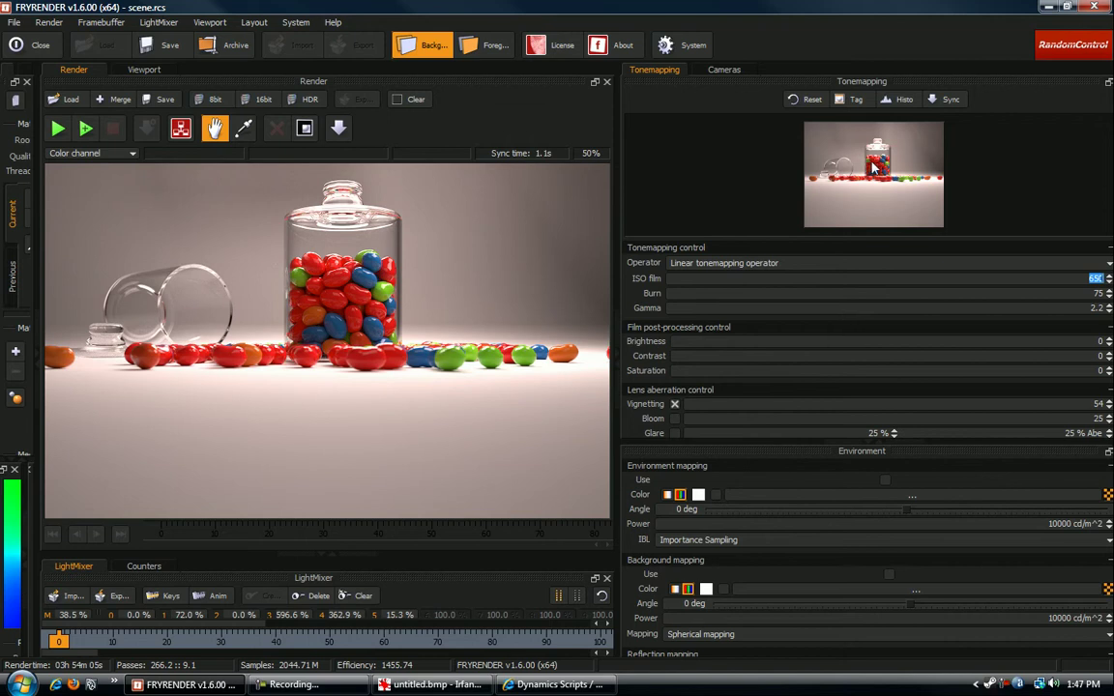
{"action": "left_click", "coordinate": [682, 264]}
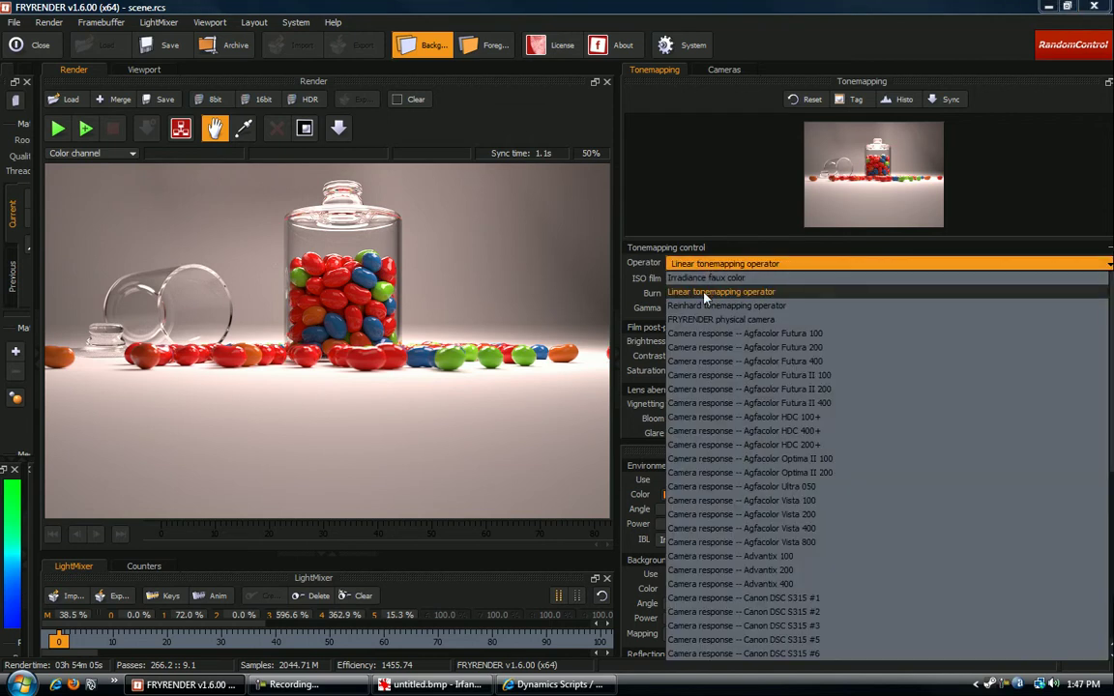
{"action": "left_click", "coordinate": [701, 291]}
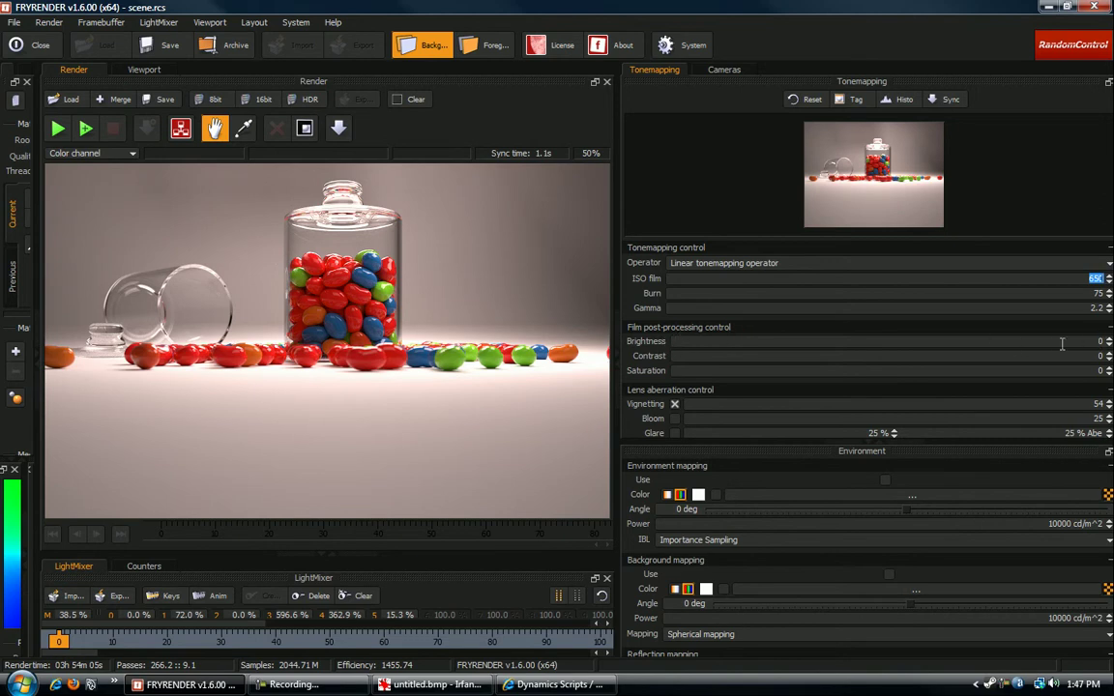
- Try a film post-processing brightness of 500 and reset it to 0
{"action": "left_click", "coordinate": [1109, 340]}
{"action": "left_click", "coordinate": [1108, 339]}
{"action": "left_click", "coordinate": [1109, 339]}
{"action": "type", "text": "500"}
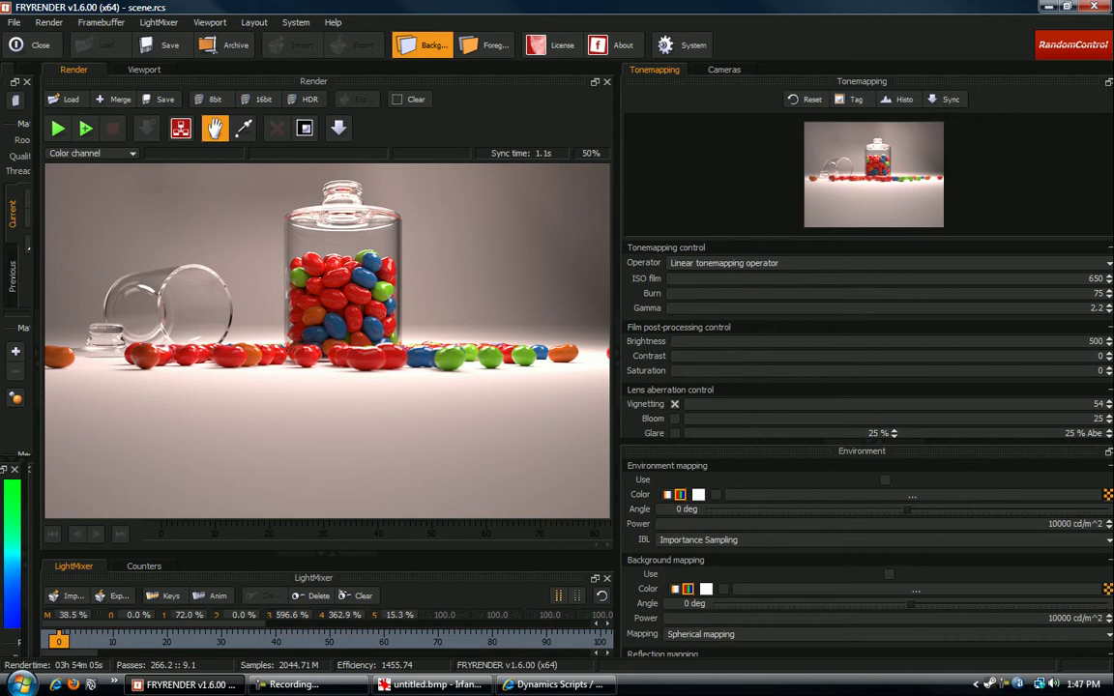
{"action": "key", "text": "Return"}
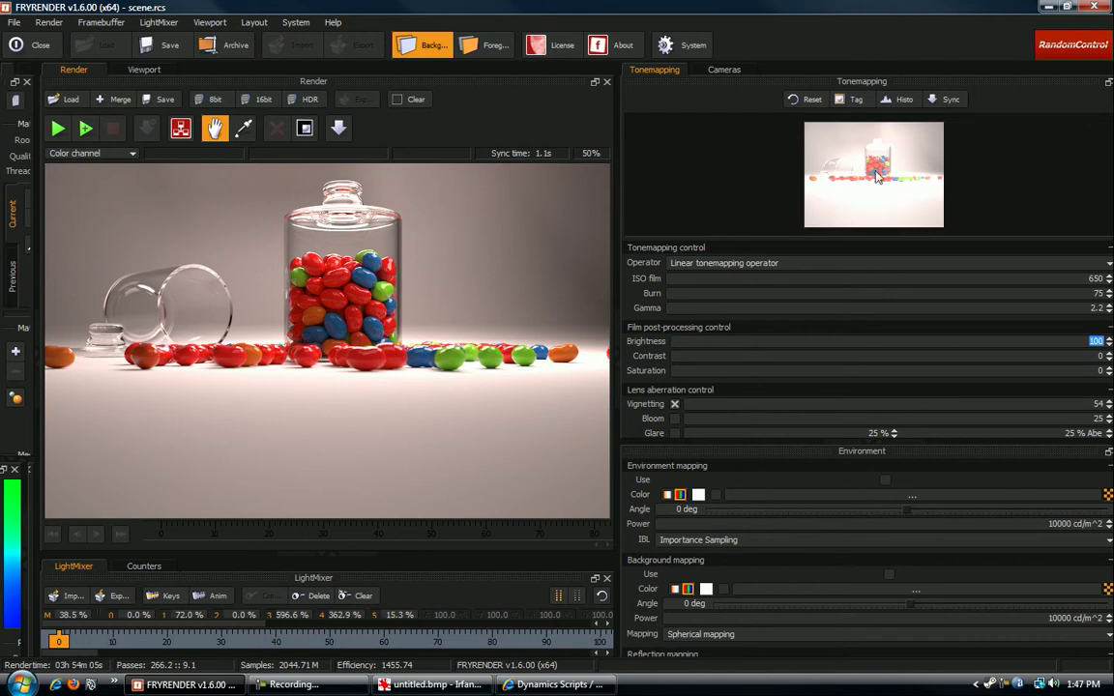
{"action": "type", "text": "0"}
{"action": "key", "text": "Return"}
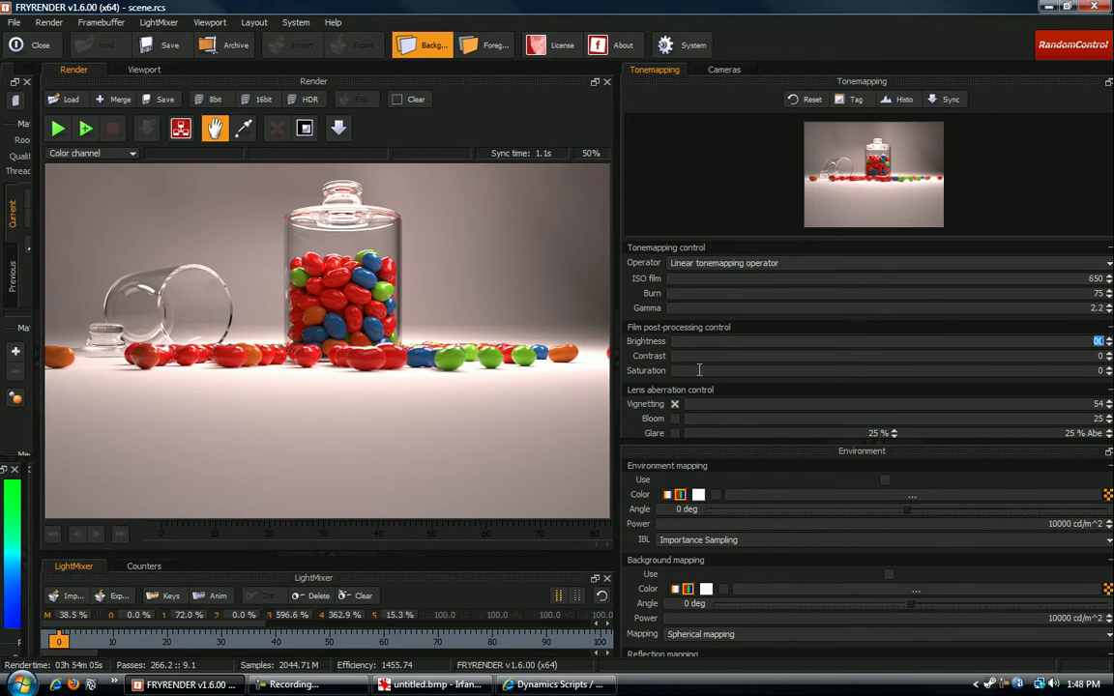
- Try a film post-processing saturation of 50 and reset it to 0
{"action": "left_click", "coordinate": [1099, 371]}
{"action": "type", "text": "50"}
{"action": "type", "text": "0"}
- Test vignetting off and at 100, set its value to 1, and leave the effect disabled
{"action": "left_click", "coordinate": [674, 403]}
{"action": "left_click", "coordinate": [675, 404]}
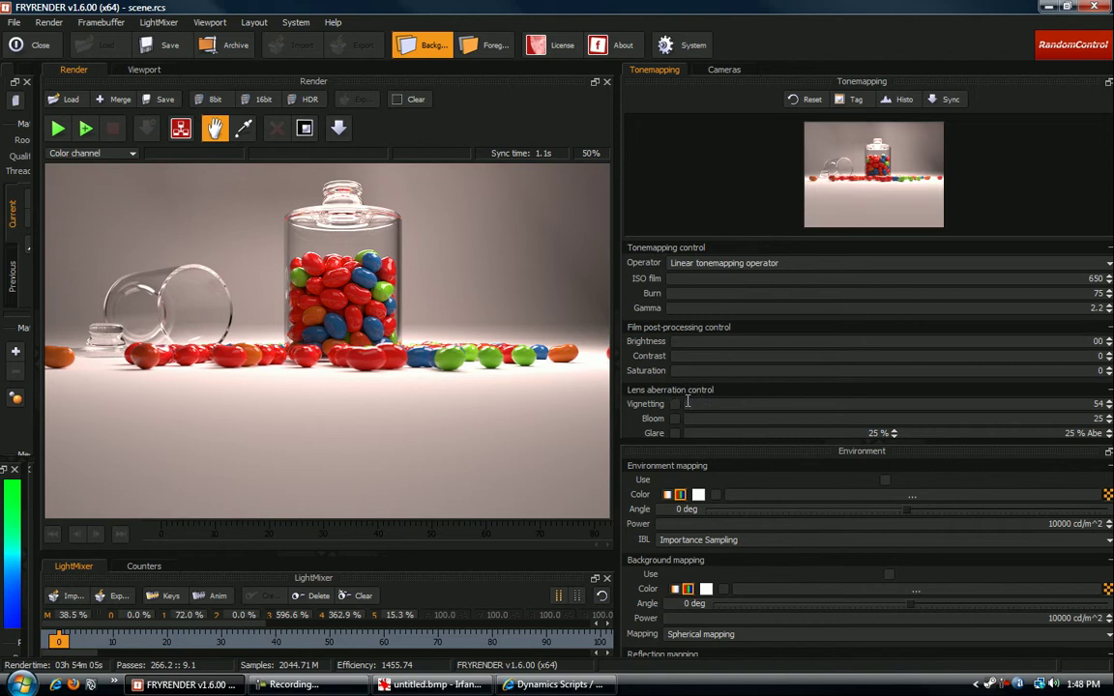
{"action": "left_click", "coordinate": [674, 403]}
{"action": "double_click", "coordinate": [1095, 403]}
{"action": "type", "text": "100"}
{"action": "key", "text": "Return"}
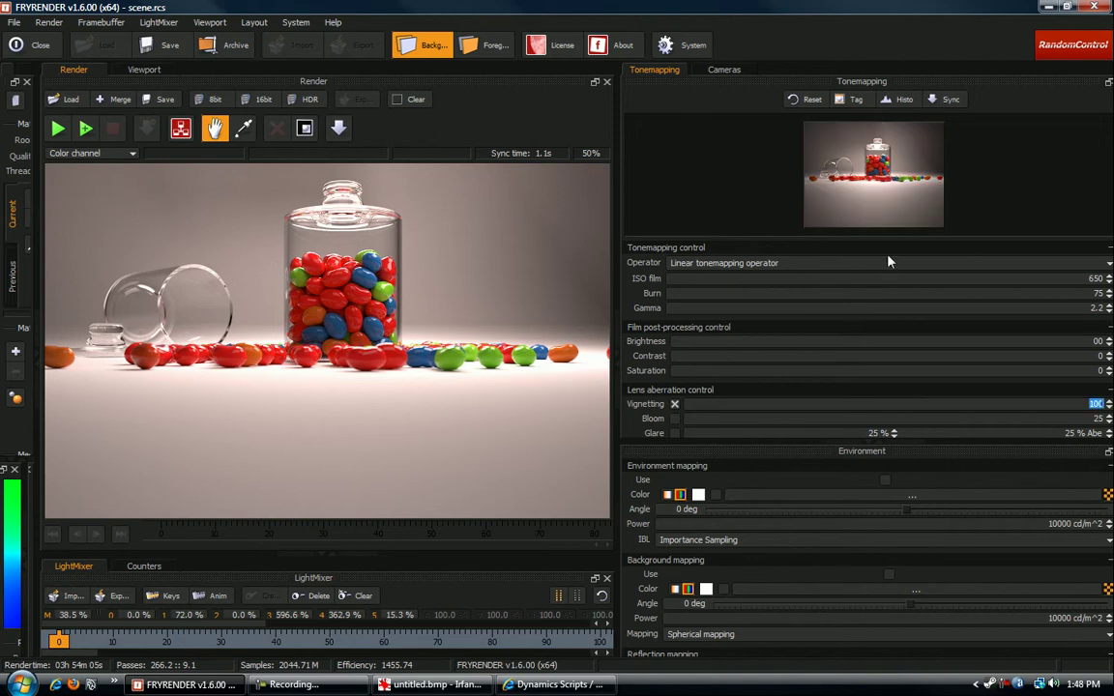
{"action": "type", "text": "1"}
{"action": "key", "text": "Return"}
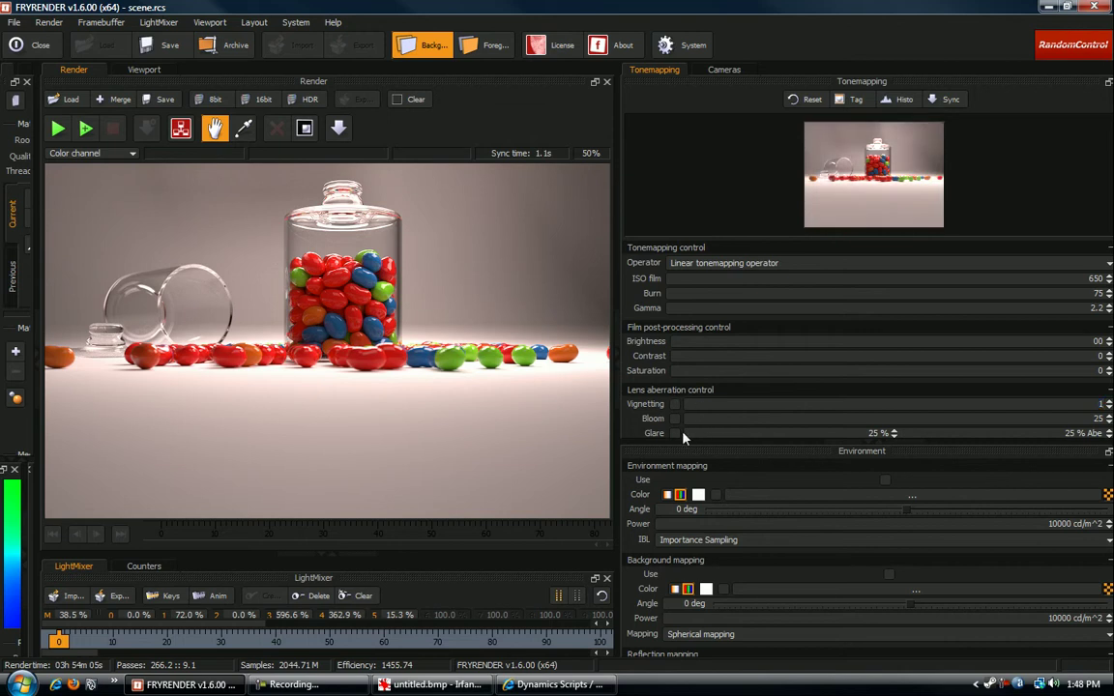
- Enable the bloom lens effect, test it at 100, and set it to 1
{"action": "left_click", "coordinate": [675, 418]}
{"action": "double_click", "coordinate": [1068, 419]}
{"action": "type", "text": "100"}
{"action": "key", "text": "Return"}
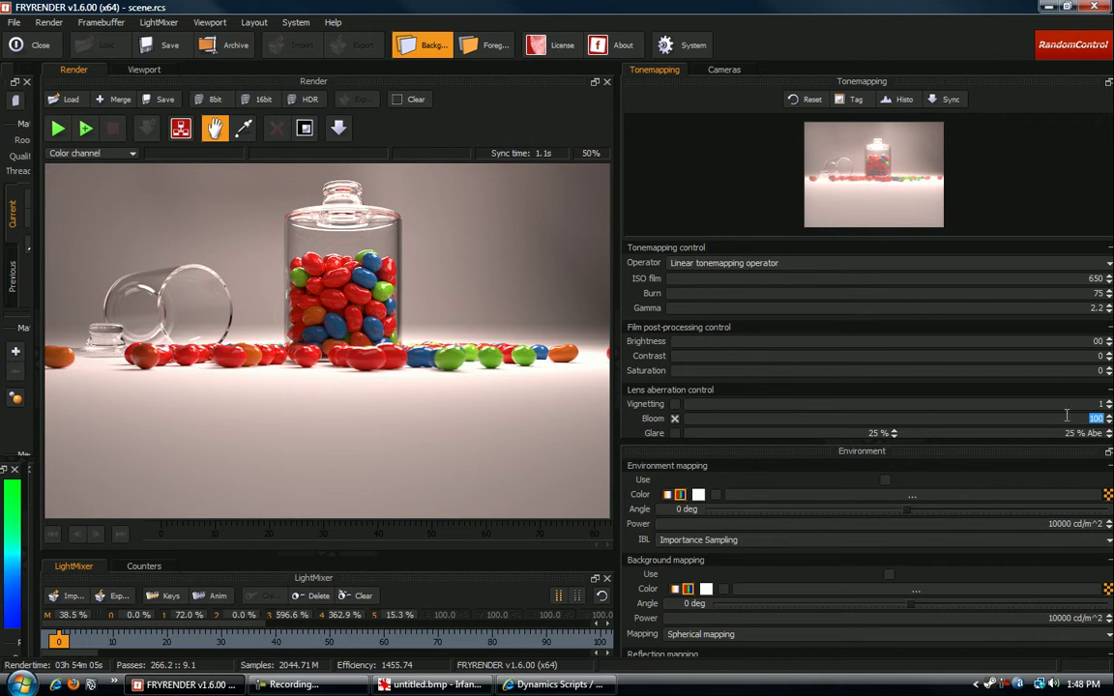
{"action": "type", "text": "1"}
{"action": "key", "text": "Return"}
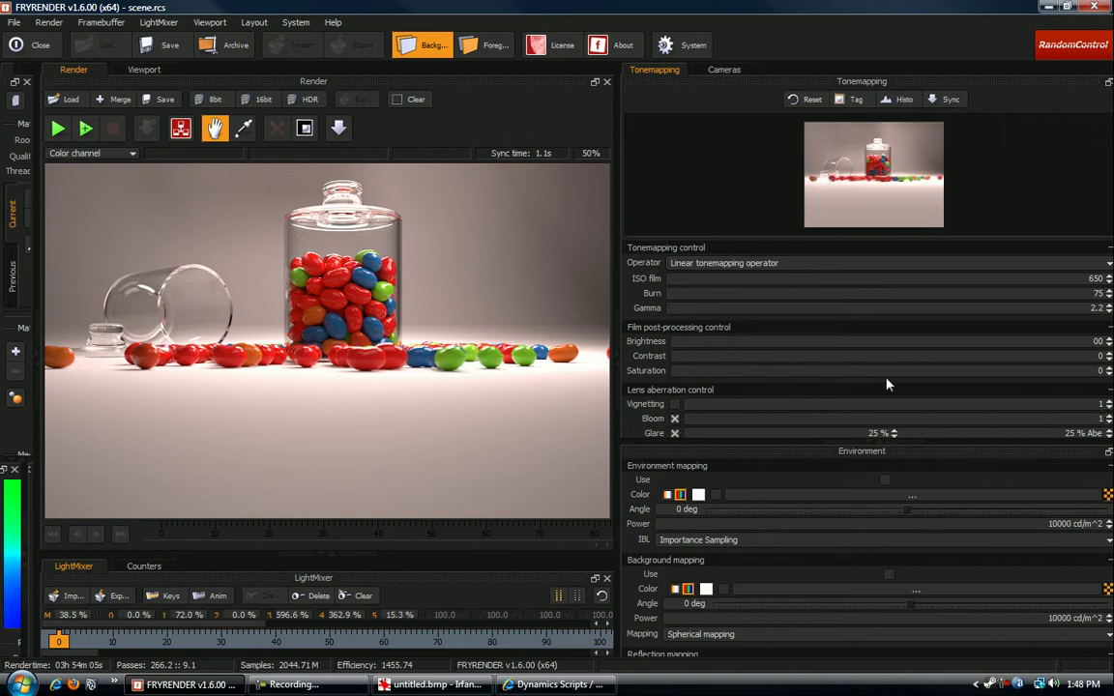
- Enable glare, test it at 100 % with 100 % aberration, and reduce it to 1 % with 0 % aberration
{"action": "double_click", "coordinate": [885, 433]}
{"action": "type", "text": "100"}
{"action": "key", "text": "Return"}
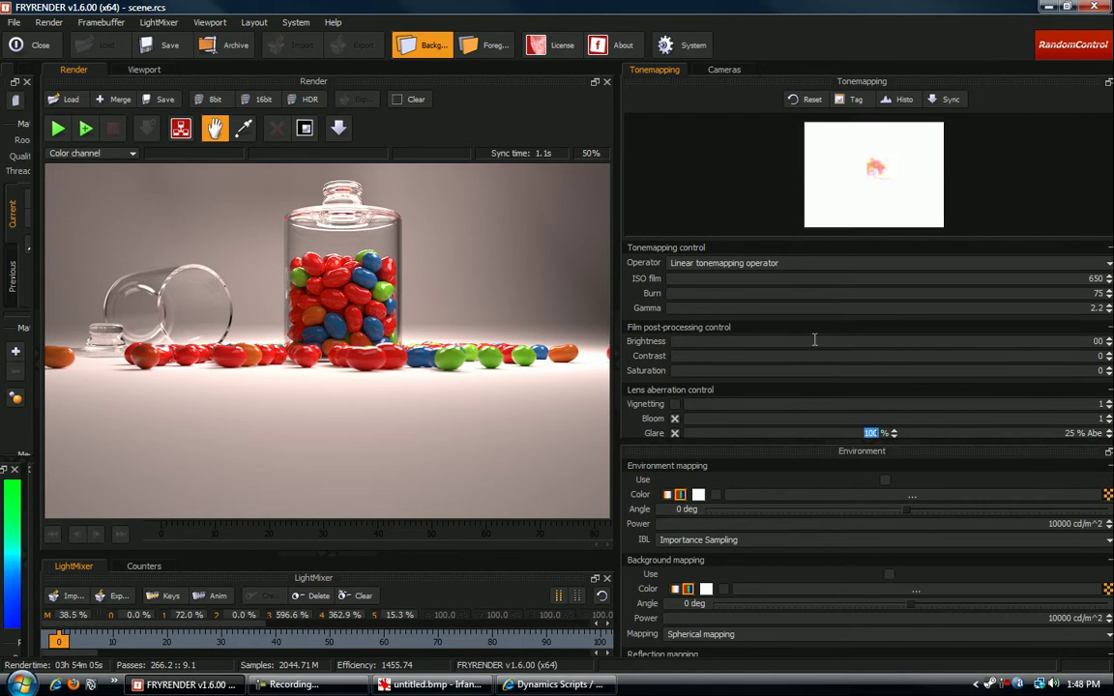
{"action": "double_click", "coordinate": [1069, 433]}
{"action": "type", "text": "100"}
{"action": "key", "text": "Return"}
{"action": "type", "text": "0"}
{"action": "key", "text": "Return"}
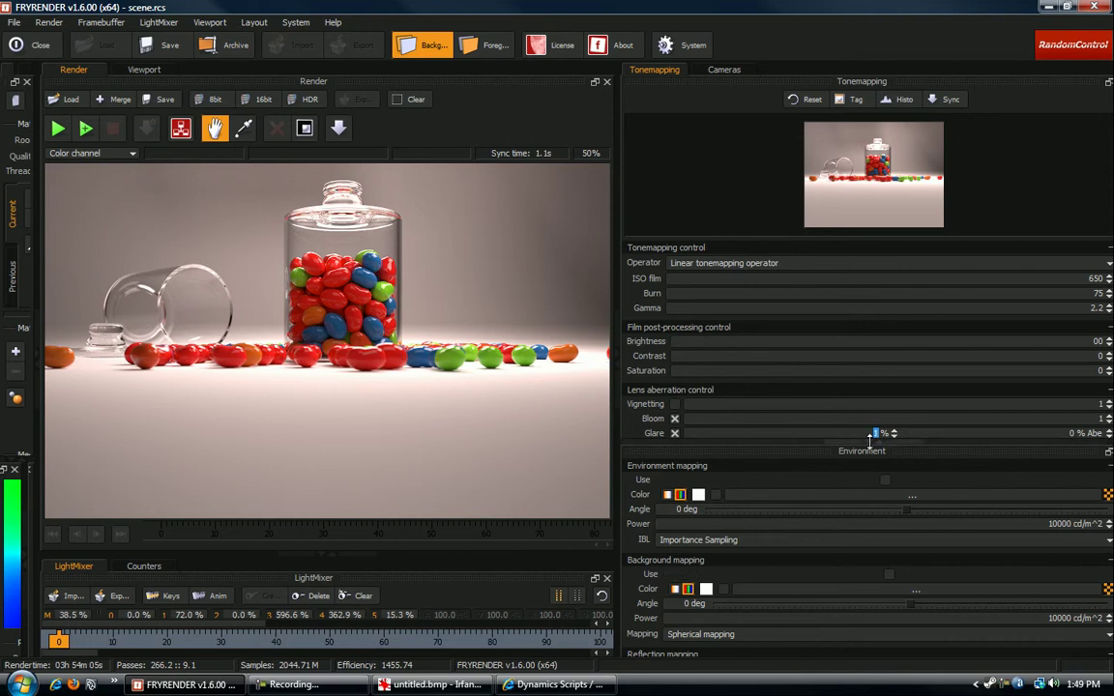
- Resize the panes to narrow the tonemapping area and expand the LightMixer so its faders are fully shown
{"action": "mouse_move", "coordinate": [870, 440]}
{"action": "left_mouse_down"}
{"action": "mouse_move", "coordinate": [857, 508]}
{"action": "mouse_move", "coordinate": [850, 449]}
{"action": "left_mouse_up"}
{"action": "left_click_drag", "start_coordinate": [619, 274], "coordinate": [839, 273]}
{"action": "left_click_drag", "start_coordinate": [435, 562], "coordinate": [436, 305]}
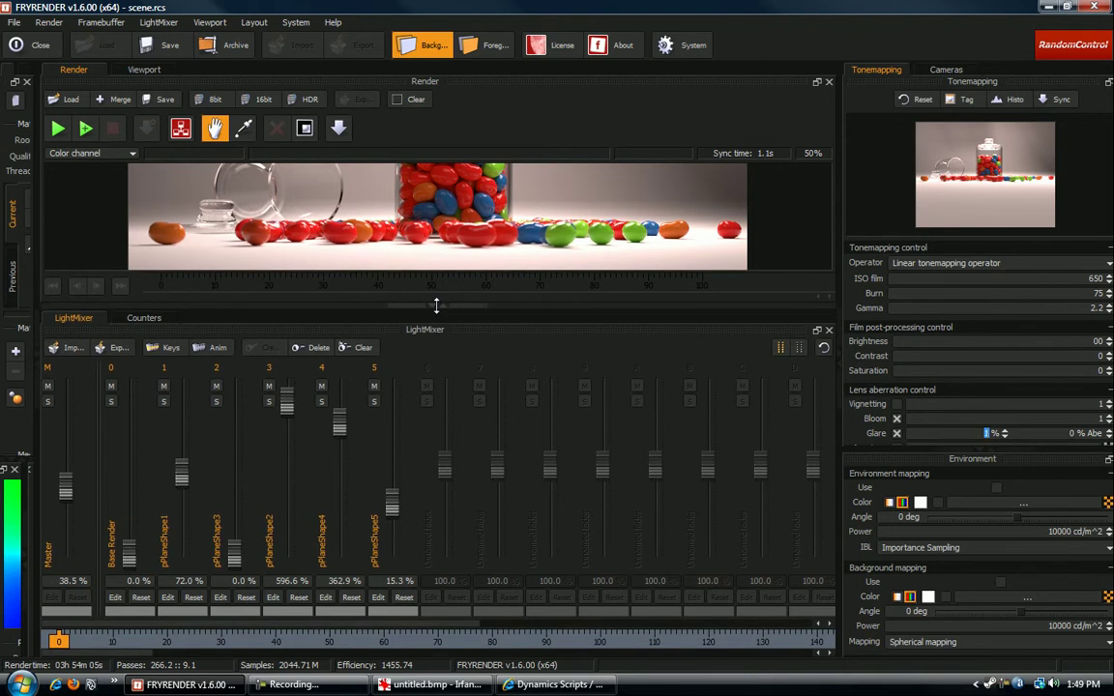
- Lower the LightMixer faders of pPlaneShape1, pPlaneShape2, pPlaneShape4 and pPlaneShape5 to 0.0 %
{"action": "left_click_drag", "start_coordinate": [288, 413], "coordinate": [342, 507]}
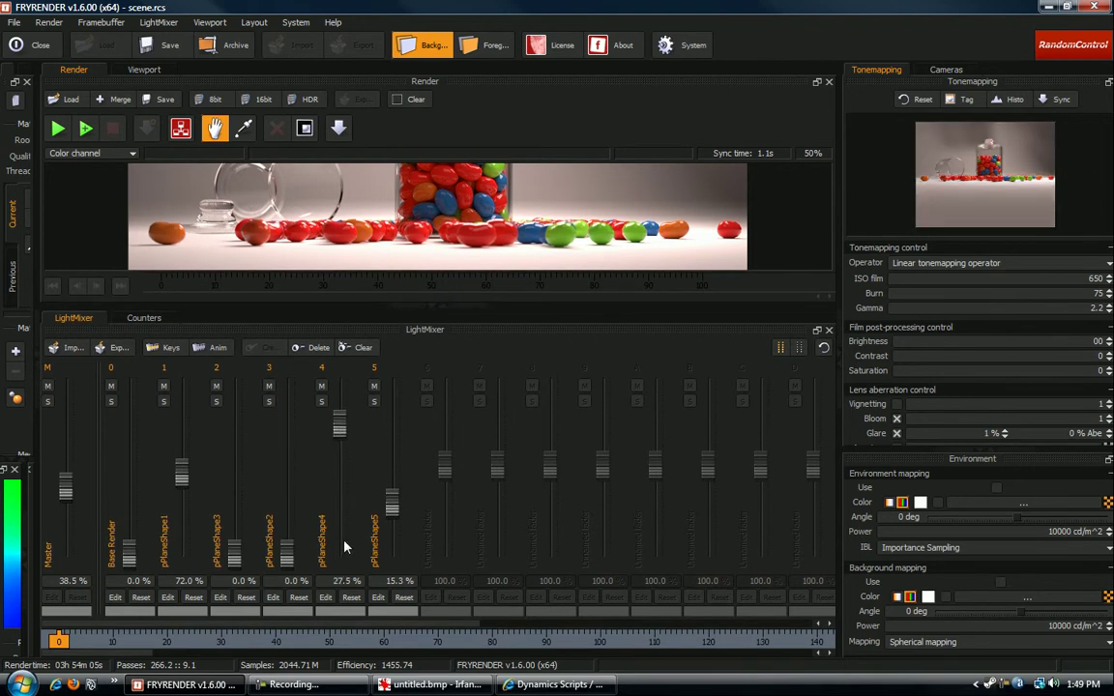
{"action": "left_click_drag", "start_coordinate": [339, 423], "coordinate": [343, 559]}
{"action": "left_click_drag", "start_coordinate": [391, 502], "coordinate": [392, 565]}
{"action": "left_click_drag", "start_coordinate": [182, 473], "coordinate": [188, 568]}
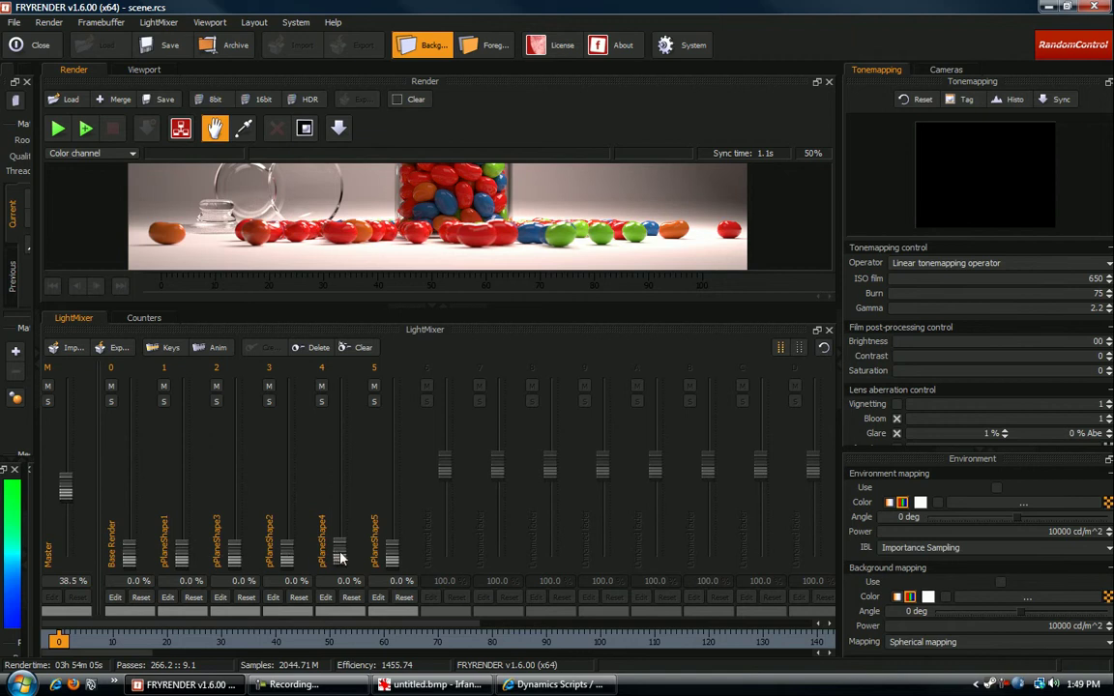
- Preview individual lights, and try a mix of pPlaneShape1 at 319.0 %, pPlaneShape2 at 83.7 % and pPlaneShape4 at 60.6 %
{"action": "left_click_drag", "start_coordinate": [391, 555], "coordinate": [348, 449]}
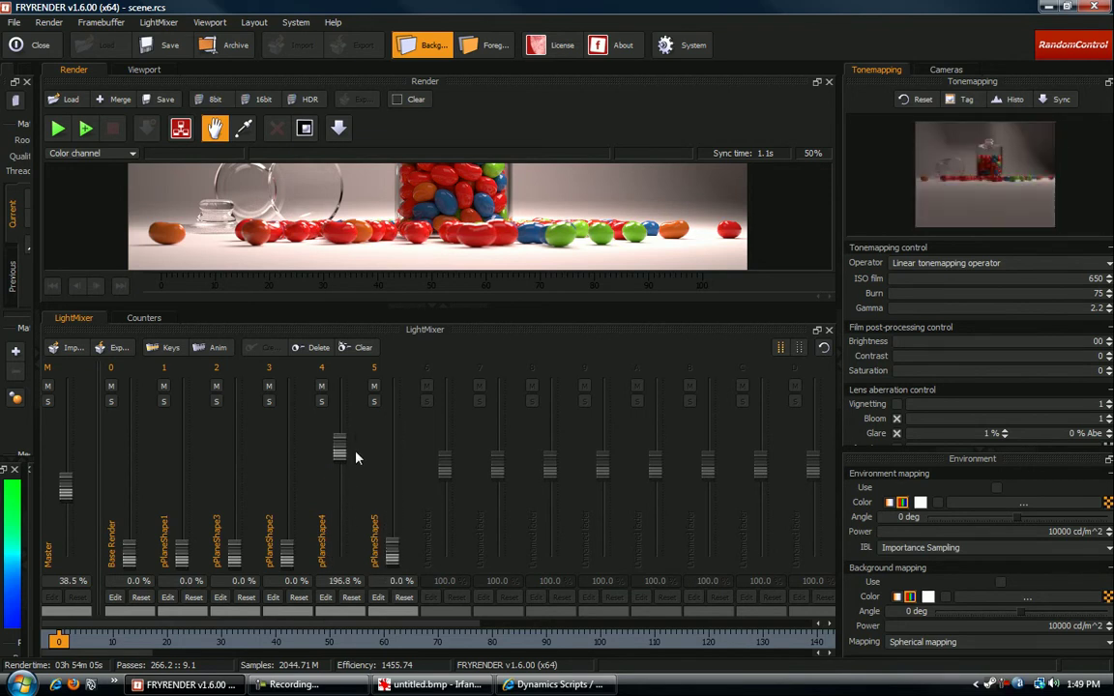
{"action": "left_click_drag", "start_coordinate": [288, 544], "coordinate": [314, 510]}
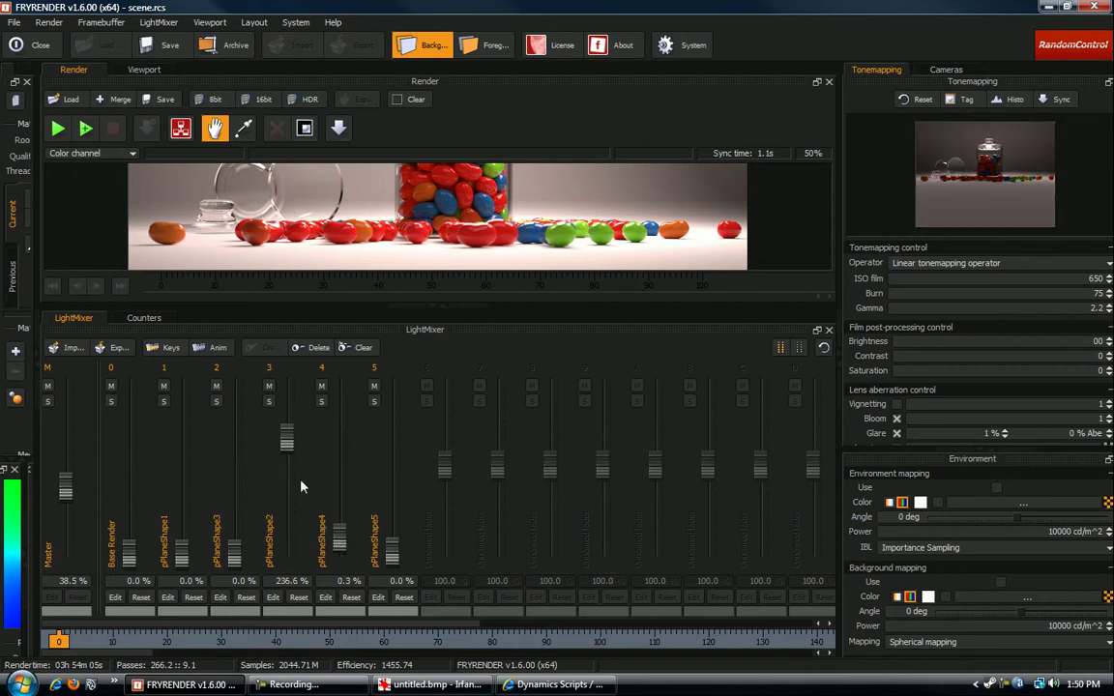
{"action": "left_click_drag", "start_coordinate": [287, 447], "coordinate": [288, 470]}
{"action": "left_click_drag", "start_coordinate": [339, 536], "coordinate": [340, 475]}
{"action": "left_click_drag", "start_coordinate": [184, 547], "coordinate": [225, 431]}
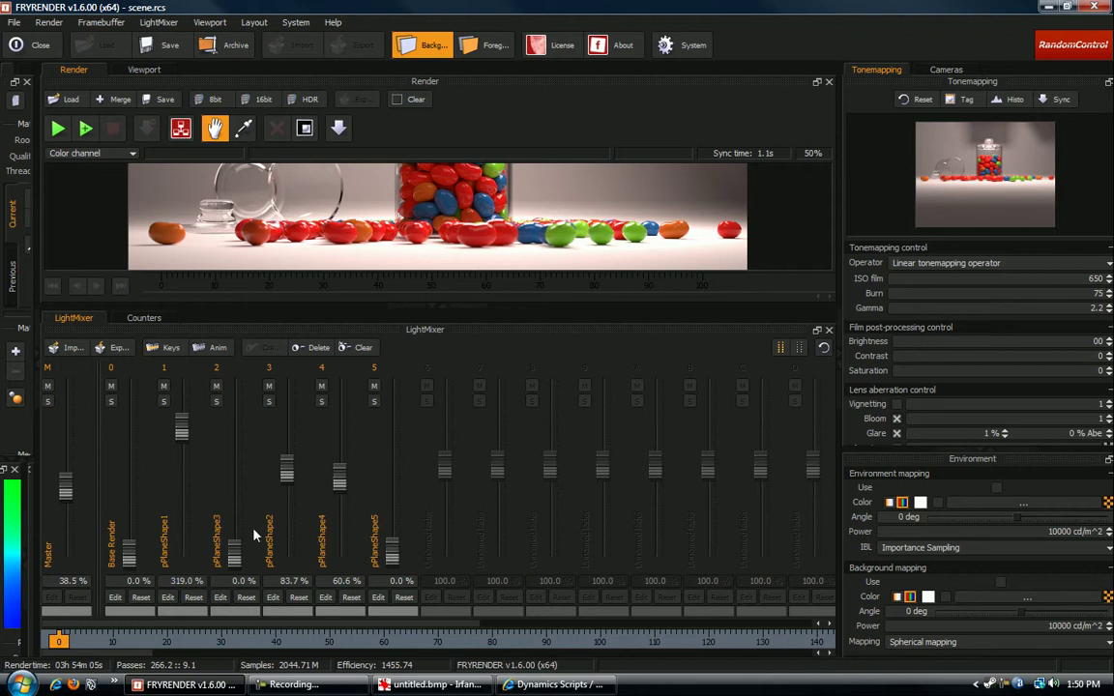
- Rebalance the light mix to pPlaneShape1 at 16.6 %, pPlaneShape2 at 14.2 % and pPlaneShape4 at 728.4 %
{"action": "left_click_drag", "start_coordinate": [286, 468], "coordinate": [340, 418]}
{"action": "left_click_drag", "start_coordinate": [180, 434], "coordinate": [184, 511]}
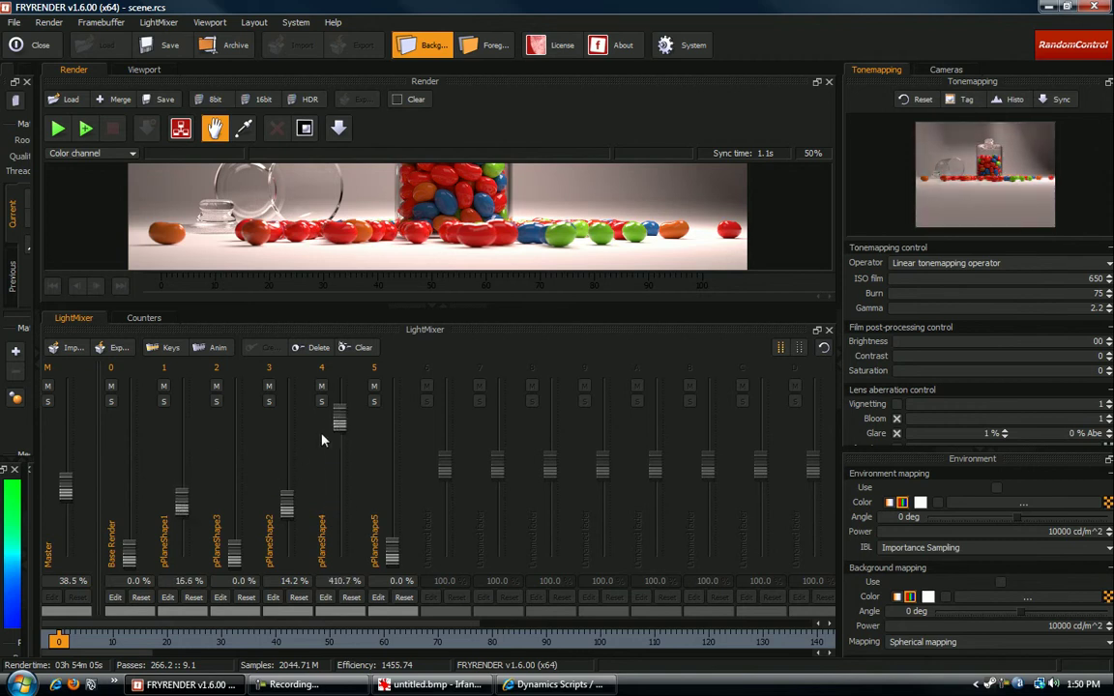
{"action": "left_click_drag", "start_coordinate": [339, 418], "coordinate": [339, 388]}
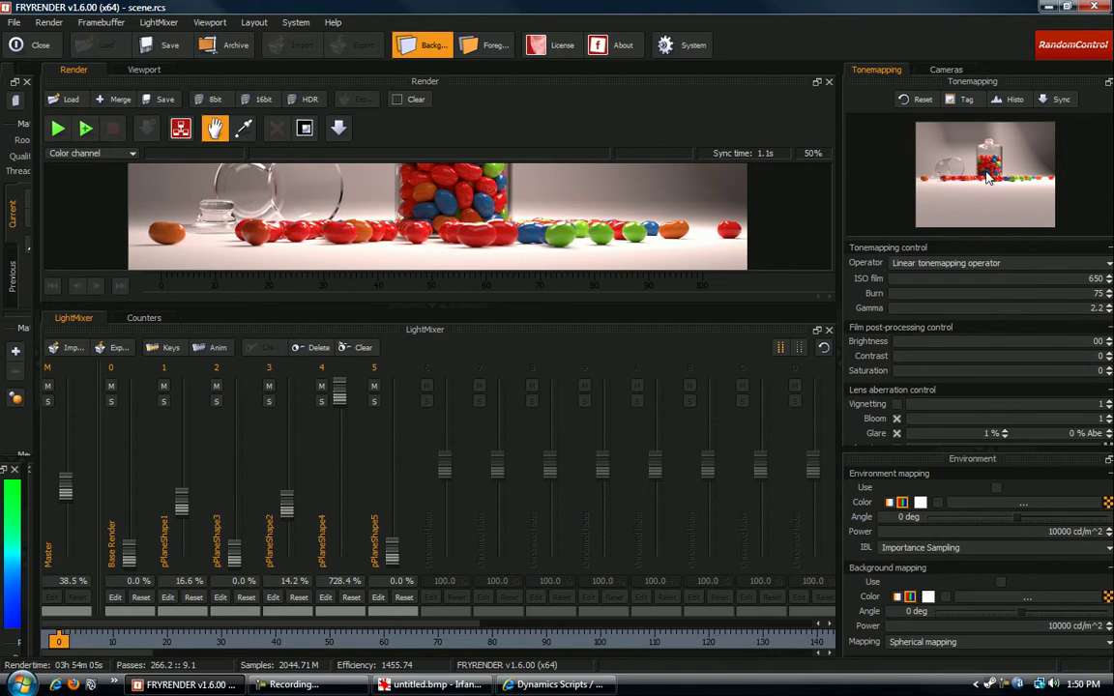
- Set the LightMixer faders to pPlaneShape4 661.4 %, pPlaneShape2 150.1 %, pPlaneShape1 27.5 % and Master 28.6 %
{"action": "mouse_move", "coordinate": [340, 396]}
{"action": "left_mouse_down"}
{"action": "mouse_move", "coordinate": [340, 441]}
{"action": "mouse_move", "coordinate": [346, 372]}
{"action": "mouse_move", "coordinate": [350, 403]}
{"action": "left_mouse_up"}
{"action": "left_click_drag", "start_coordinate": [290, 519], "coordinate": [296, 455]}
{"action": "left_click_drag", "start_coordinate": [180, 505], "coordinate": [179, 495]}
{"action": "mouse_move", "coordinate": [65, 493]}
{"action": "left_mouse_down"}
{"action": "mouse_move", "coordinate": [67, 478]}
{"action": "mouse_move", "coordinate": [67, 500]}
{"action": "left_mouse_up"}
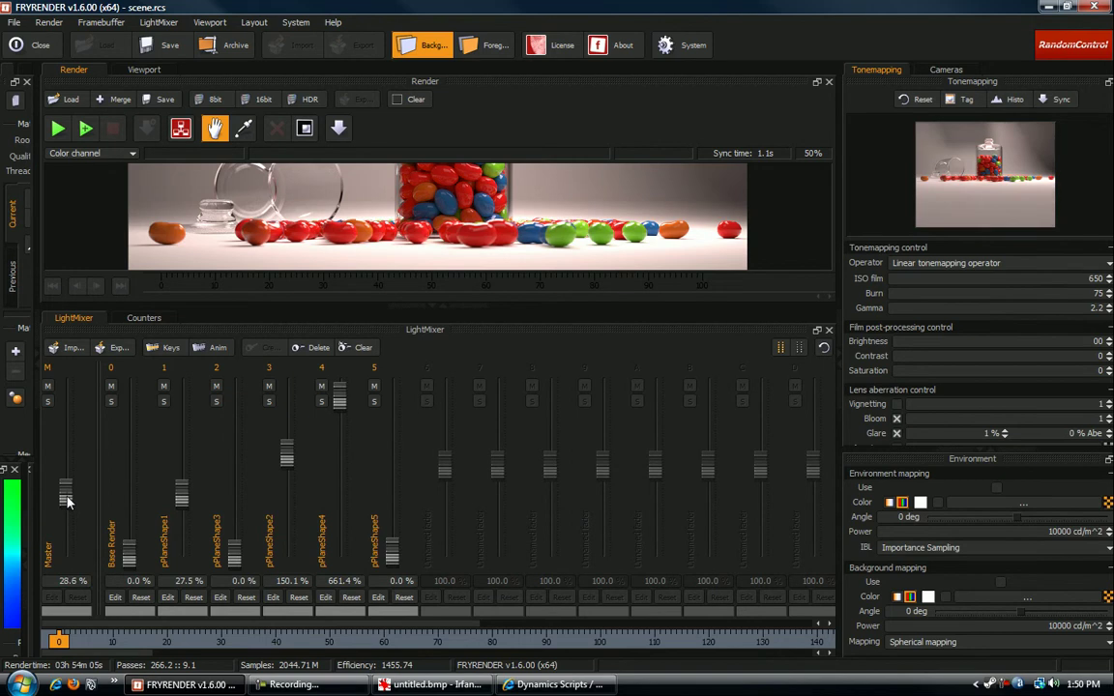
- Raise the LightMixer levels of pPlaneShape1 to 51.3 %, pPlaneShape3 to 111.7 % and pPlaneShape5 to 241.5 %
{"action": "left_click_drag", "start_coordinate": [187, 504], "coordinate": [187, 488]}
{"action": "left_click_drag", "start_coordinate": [234, 535], "coordinate": [234, 469]}
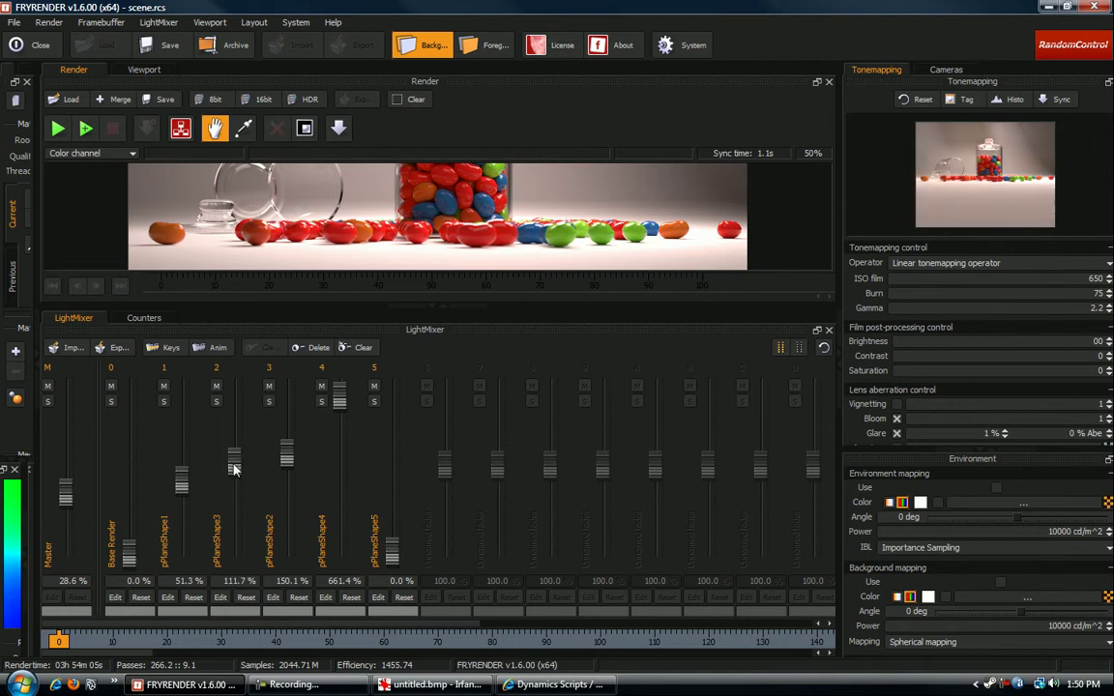
{"action": "left_click_drag", "start_coordinate": [391, 563], "coordinate": [391, 438]}
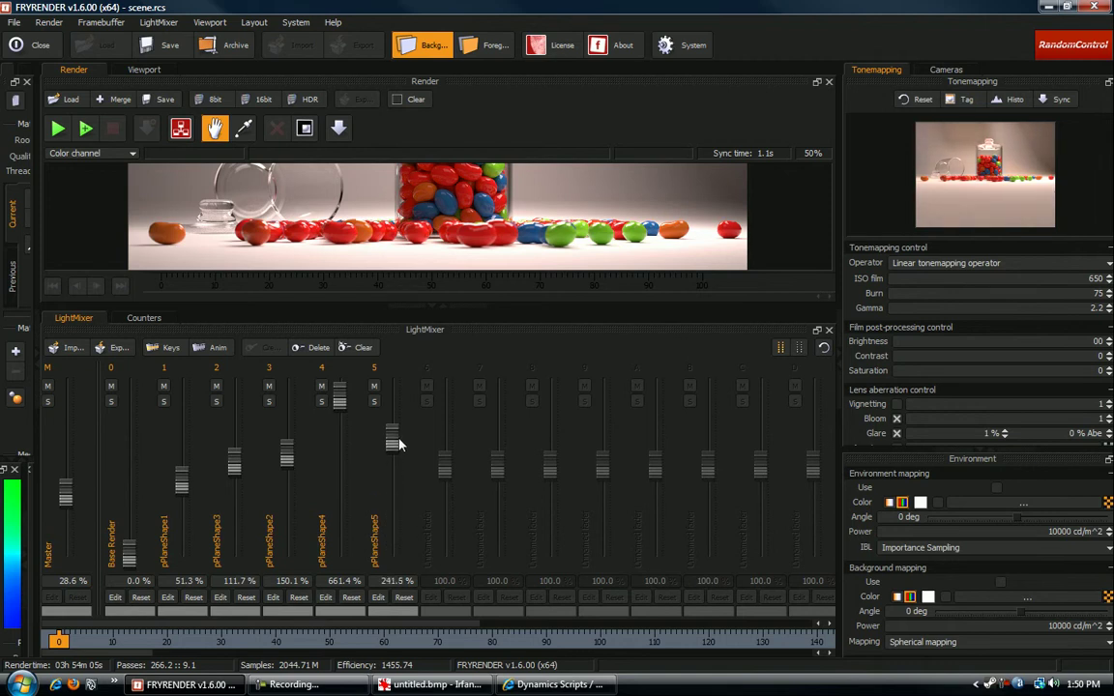
- Shrink the LightMixer to enlarge the render view, and sync the tonemapping to apply the new light mix to the render
{"action": "left_click_drag", "start_coordinate": [436, 308], "coordinate": [430, 566]}
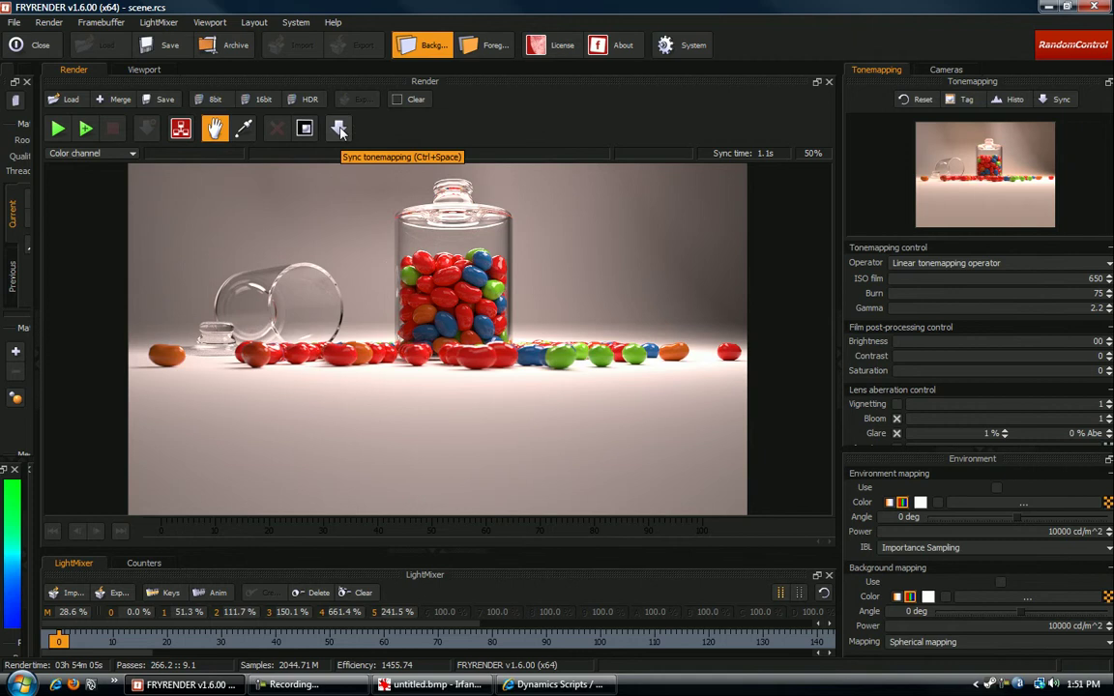
{"action": "left_click", "coordinate": [340, 130]}
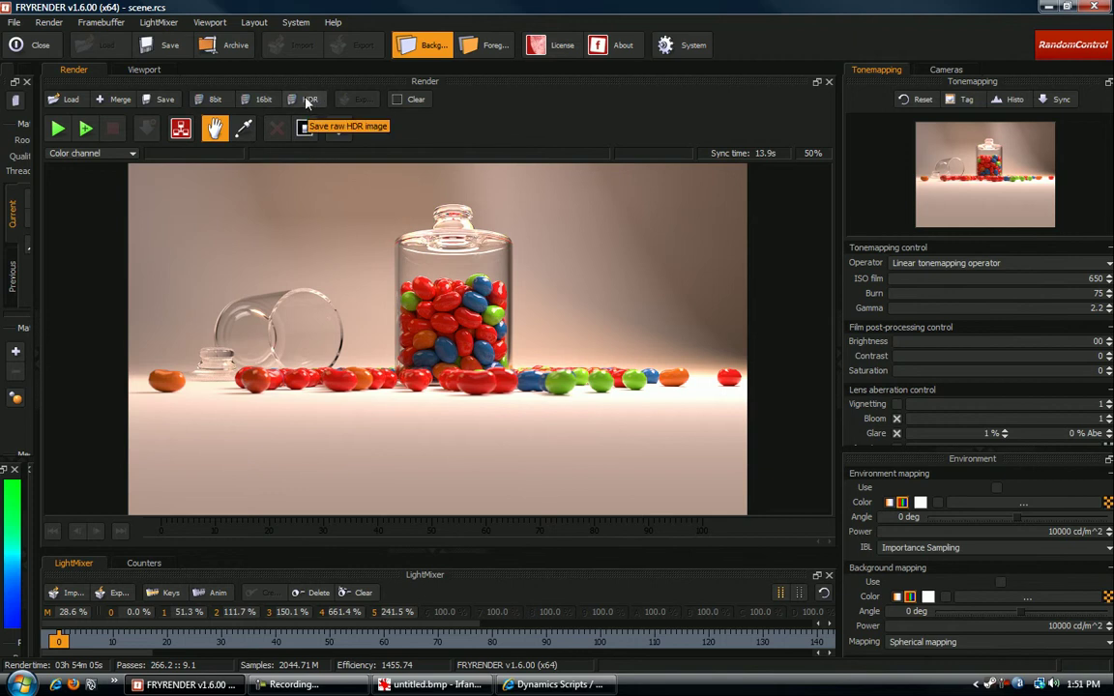
- Start saving the render as an 8-bit image and browse to the FryOutPut folder on the Desktop
{"action": "left_click", "coordinate": [242, 96]}
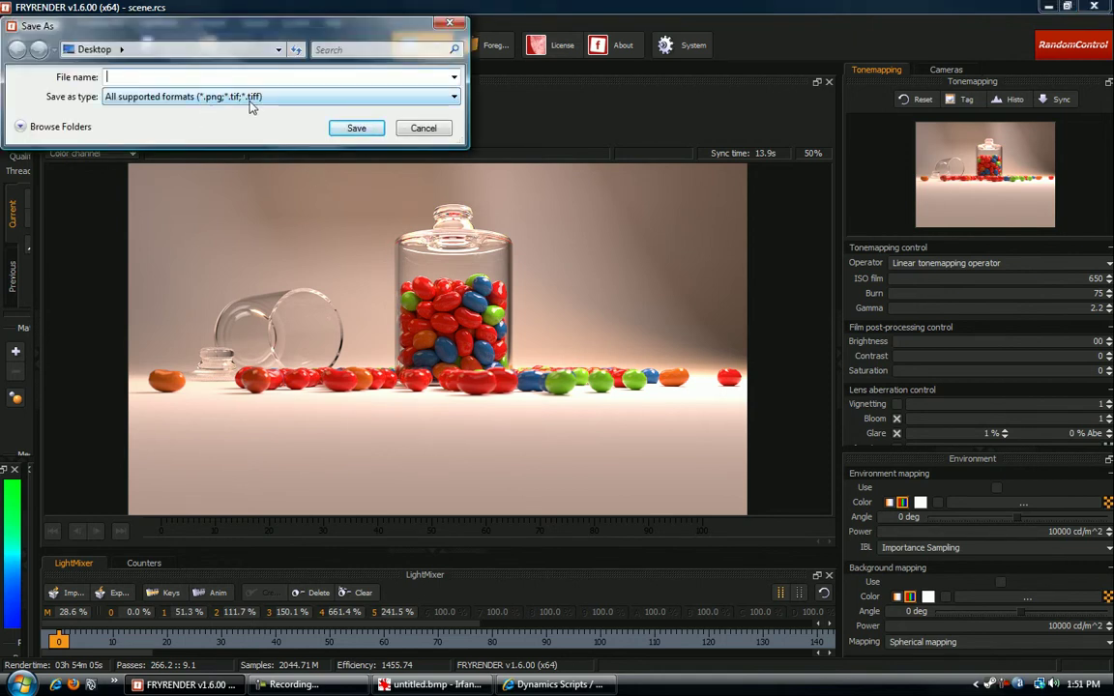
{"action": "left_click", "coordinate": [403, 130]}
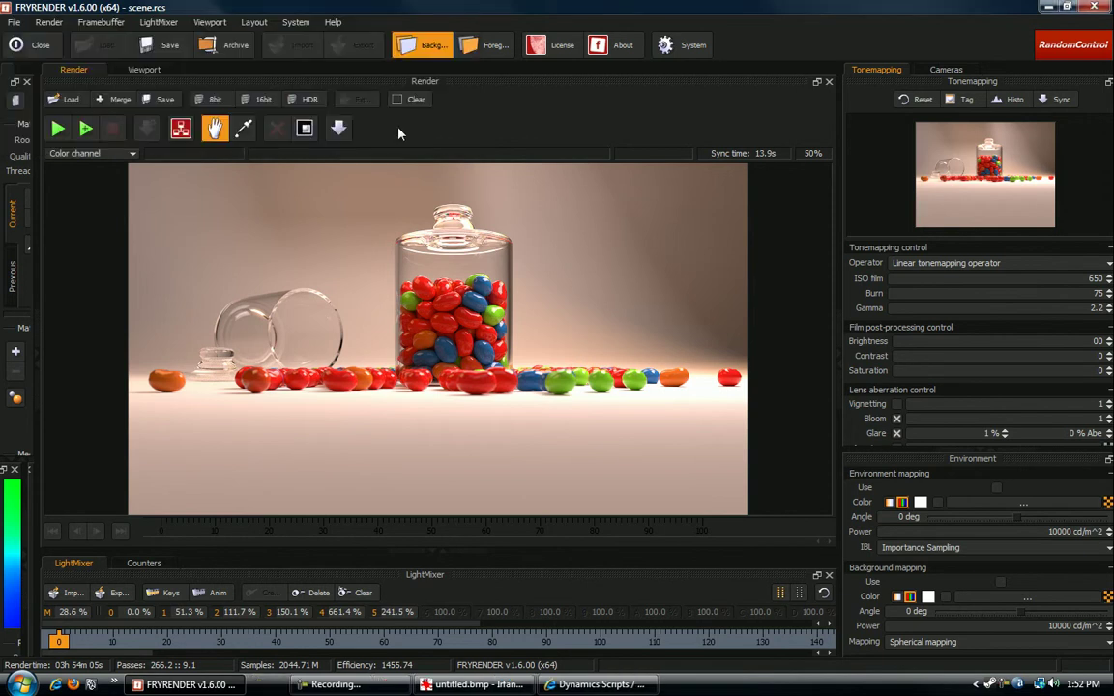
{"action": "left_click", "coordinate": [215, 100]}
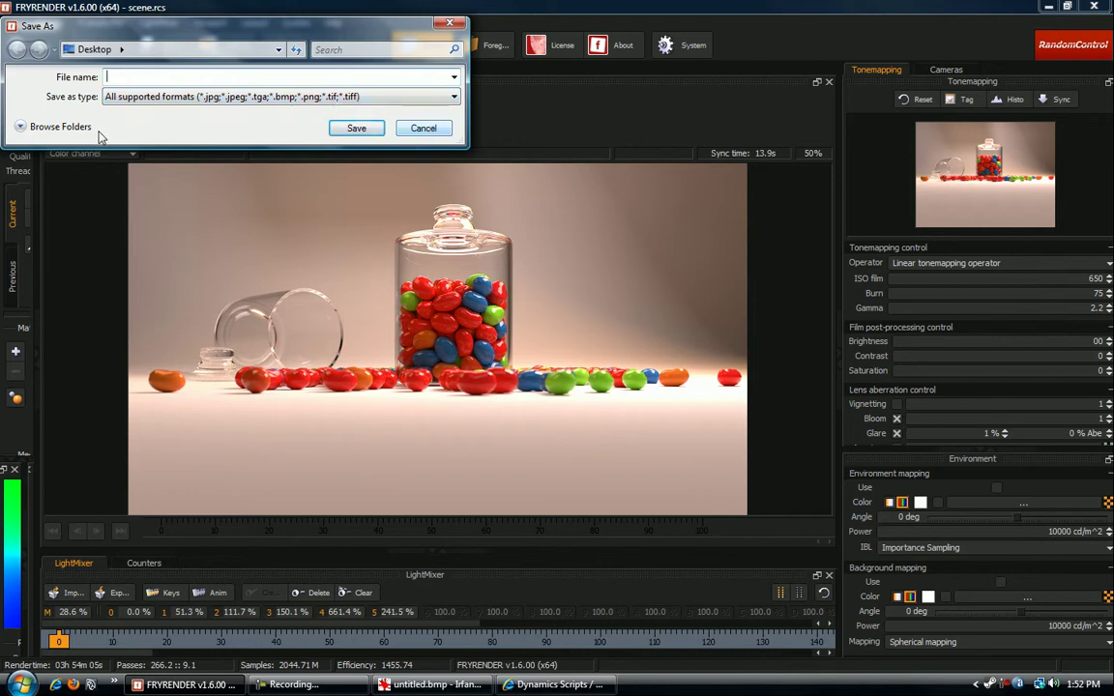
{"action": "left_click", "coordinate": [66, 125]}
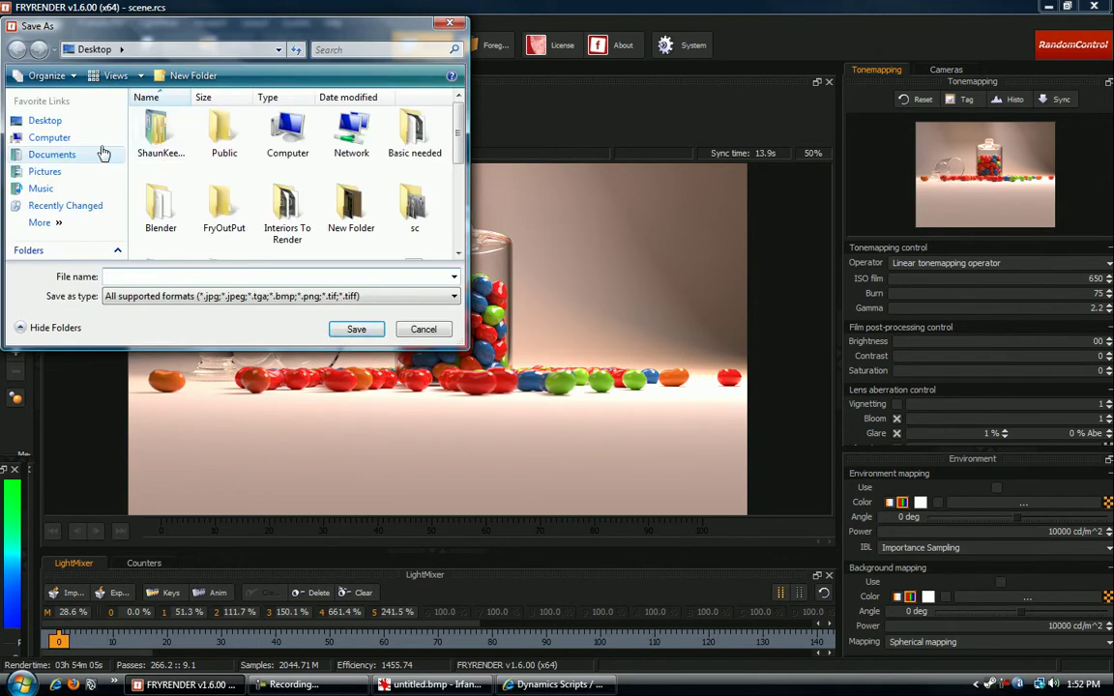
{"action": "left_click", "coordinate": [43, 120]}
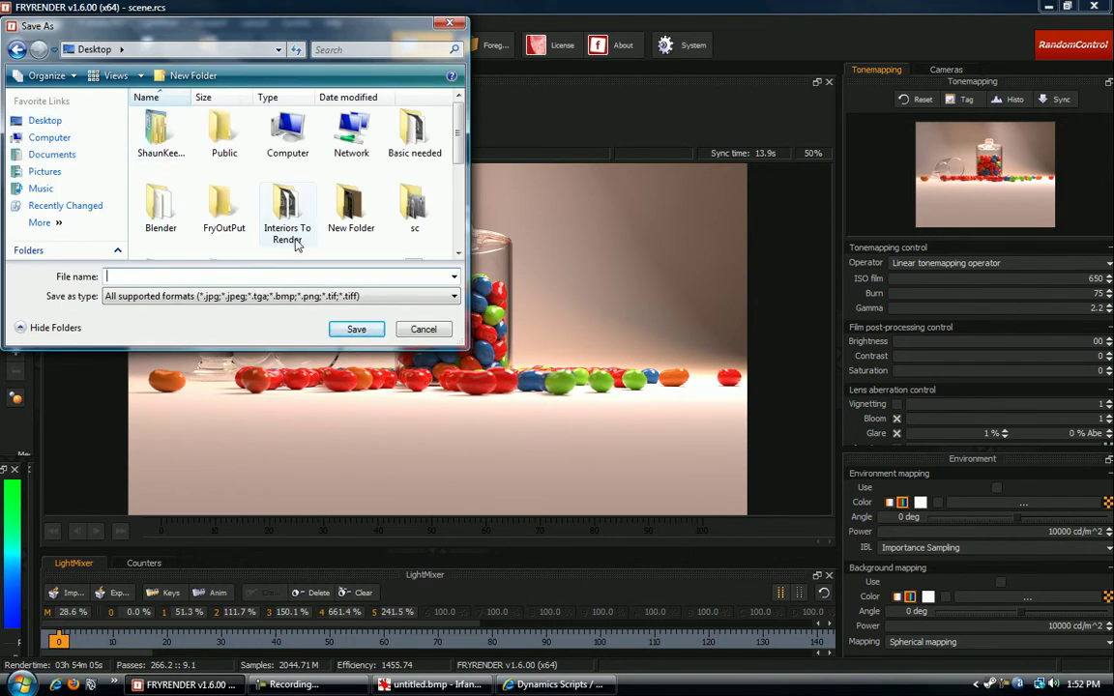
{"action": "double_click", "coordinate": [210, 203]}
- Save the render in JPG image format under the file name JellyBeansRener
{"action": "left_click", "coordinate": [274, 298]}
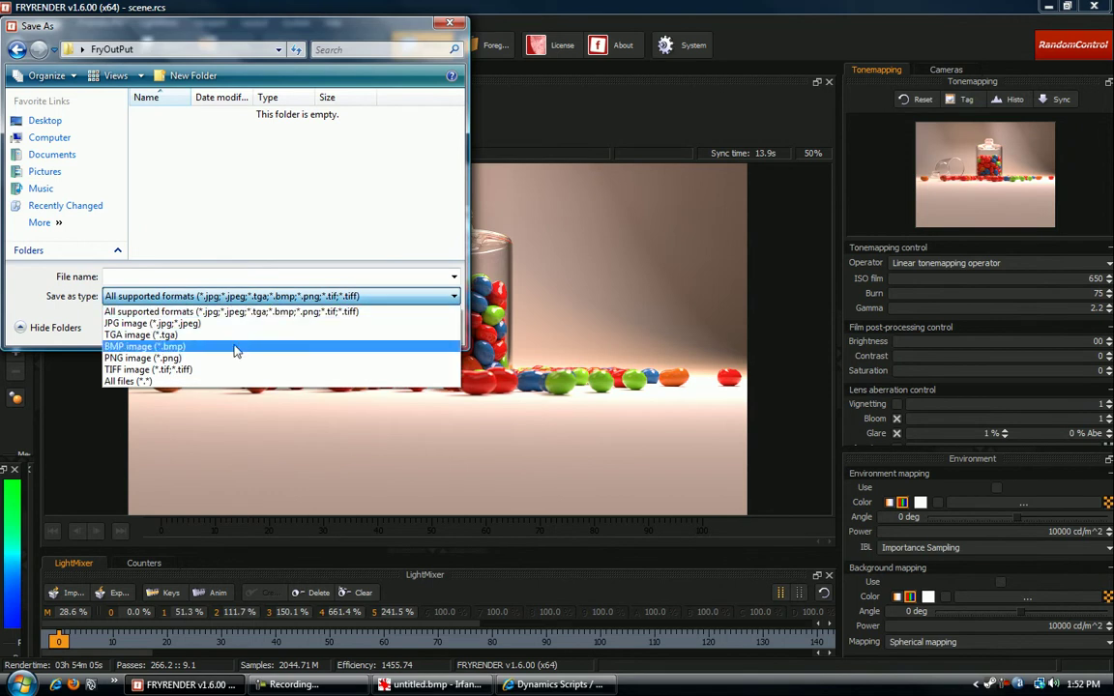
{"action": "left_click", "coordinate": [185, 336]}
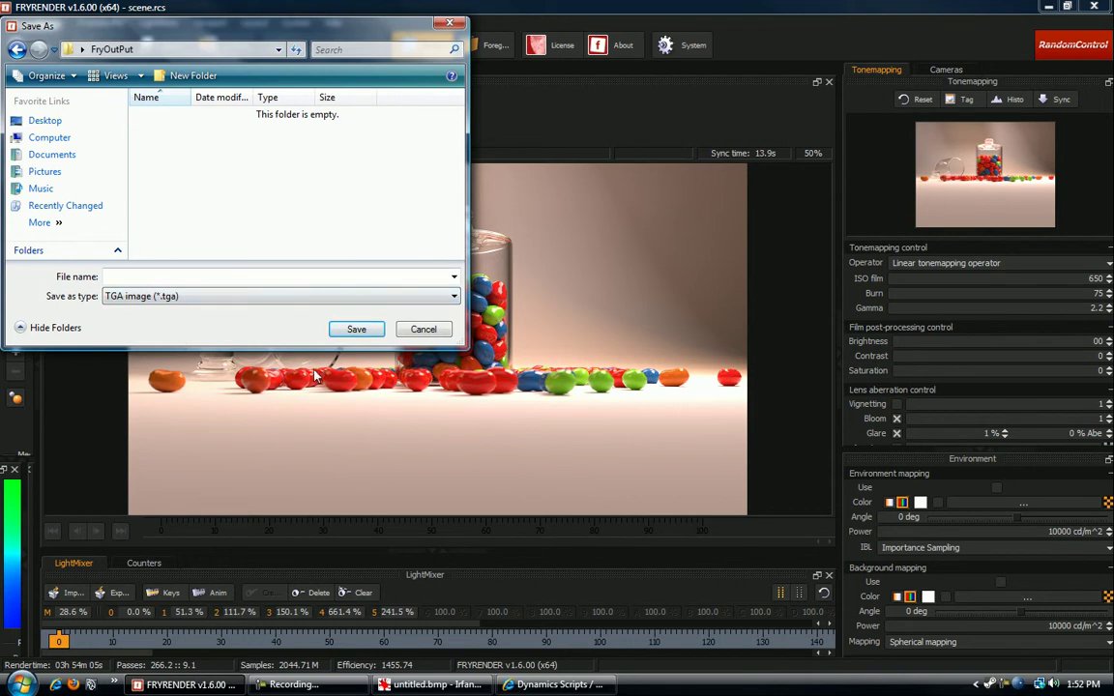
{"action": "left_click", "coordinate": [172, 296]}
{"action": "left_click", "coordinate": [155, 323]}
{"action": "left_click", "coordinate": [171, 277]}
{"action": "type", "text": "J"}
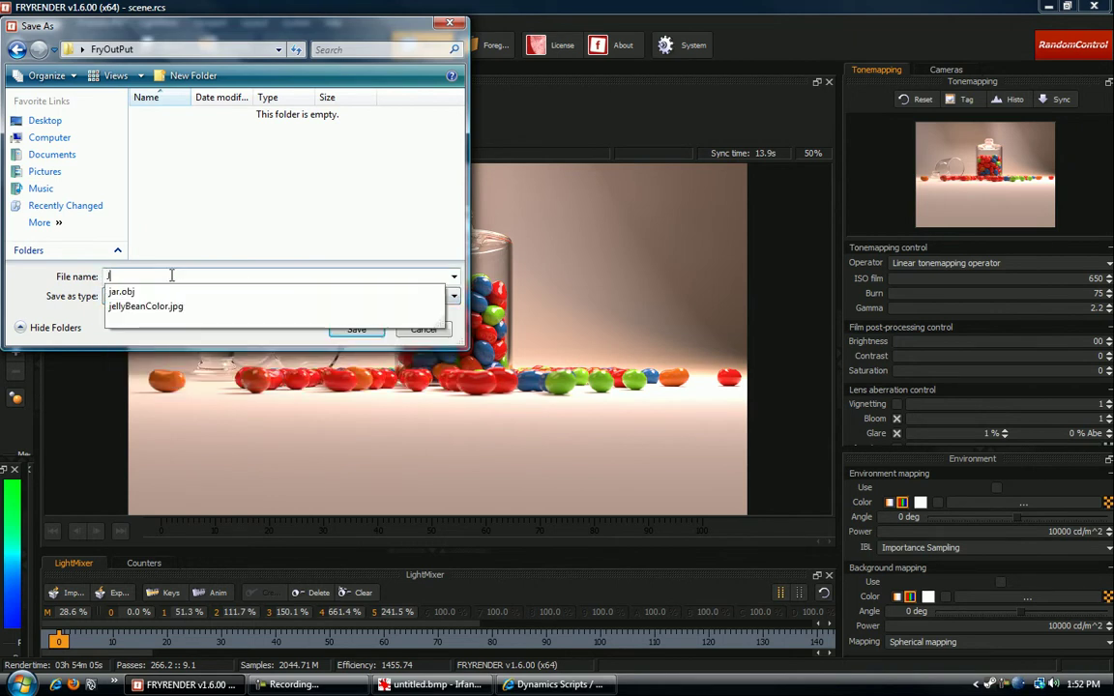
{"action": "type", "text": "ellyBeansRener"}
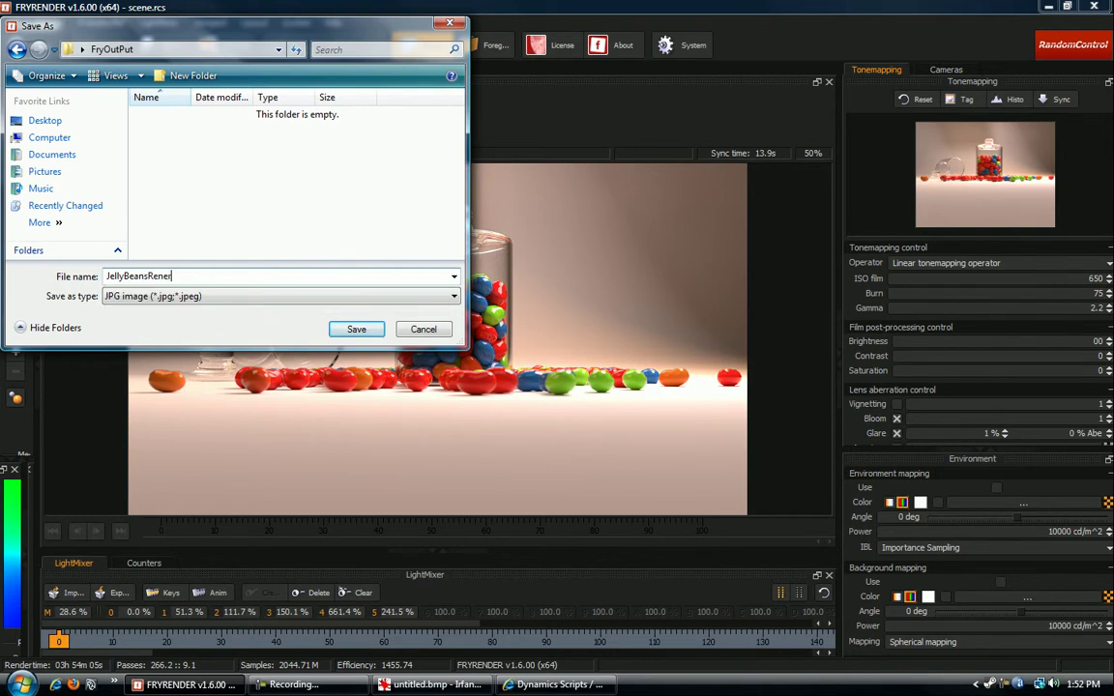
{"action": "left_click", "coordinate": [356, 329]}
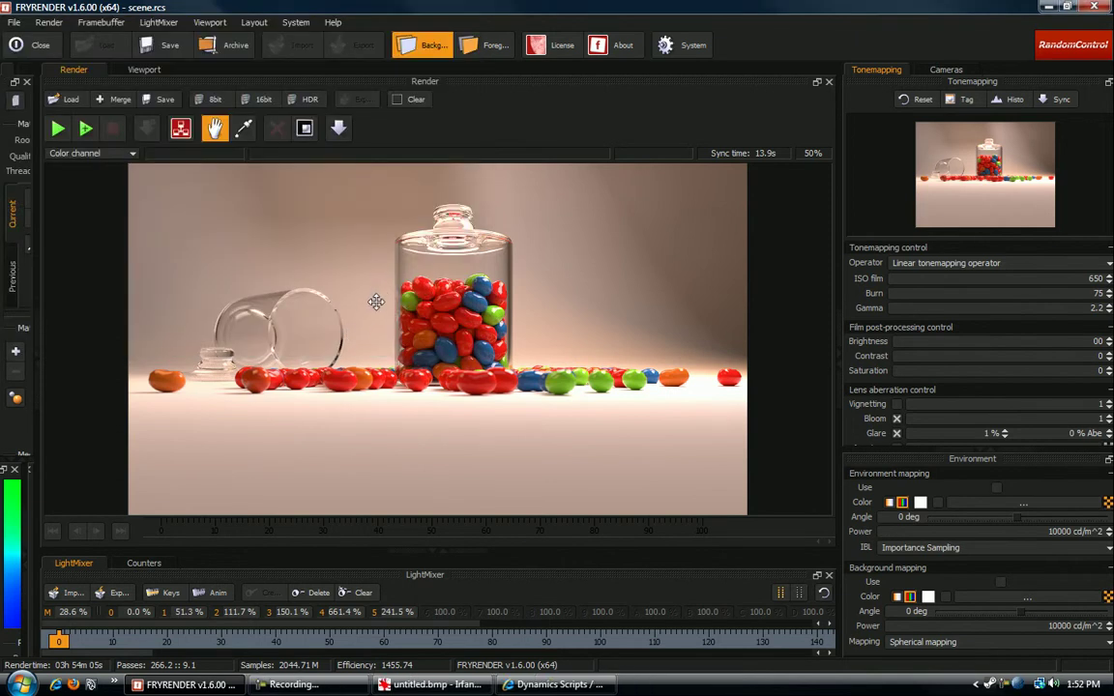
{"action": "scroll", "coordinate": [365, 320], "scroll_direction": "up", "scroll_amount": 1}
{"action": "scroll", "coordinate": [383, 317], "scroll_direction": "down", "scroll_amount": 1}
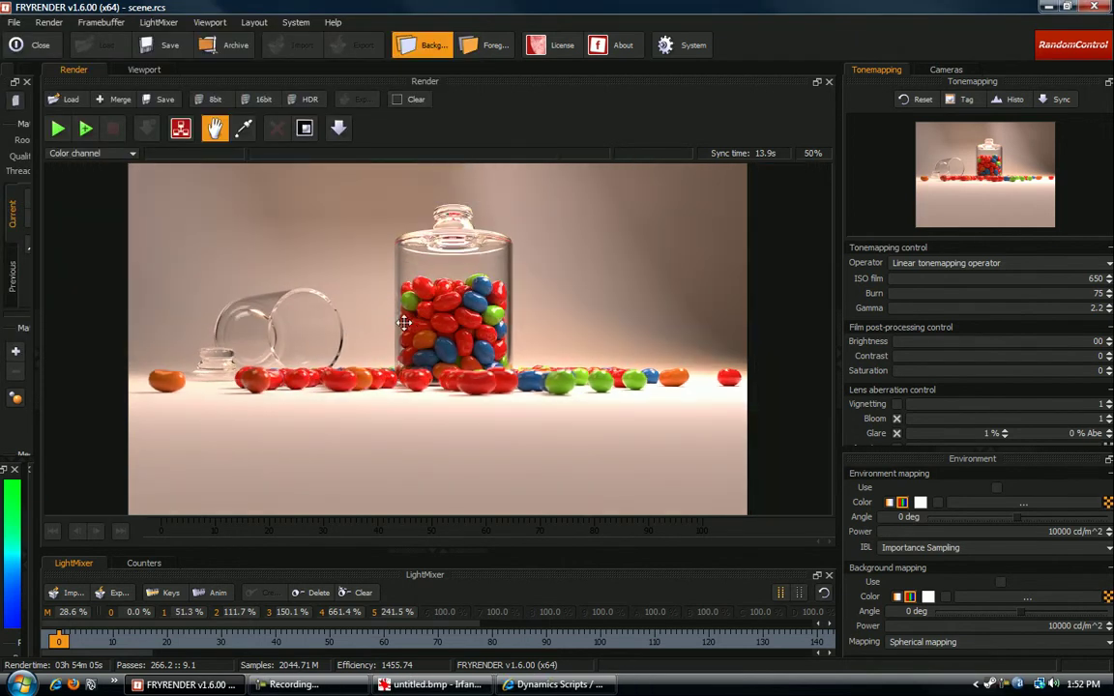